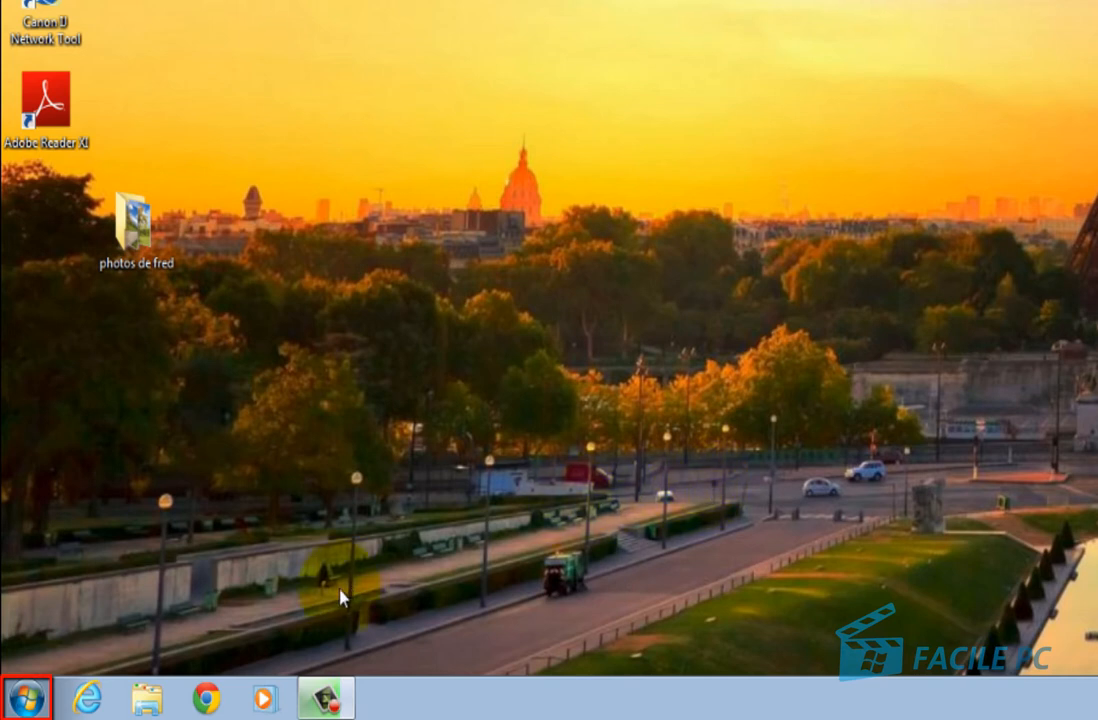
# Step: Launch WinRAR from the WinRAR folder in the list of installed programs
pyautogui.click(30, 697)
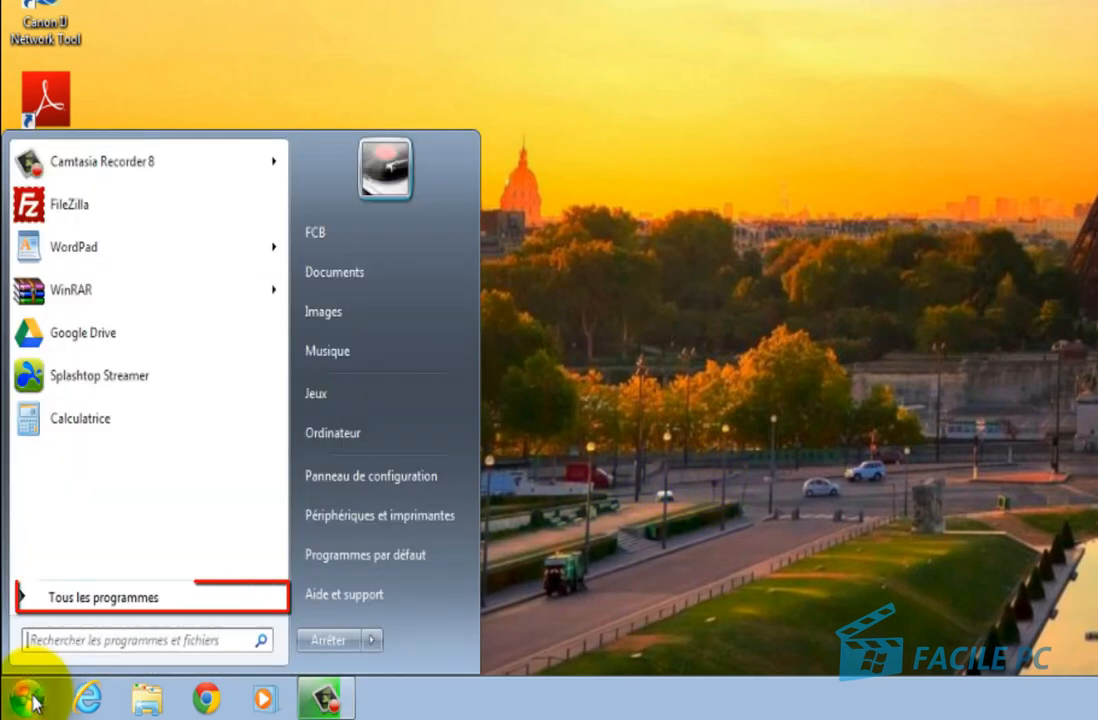
pyautogui.click(80, 605)
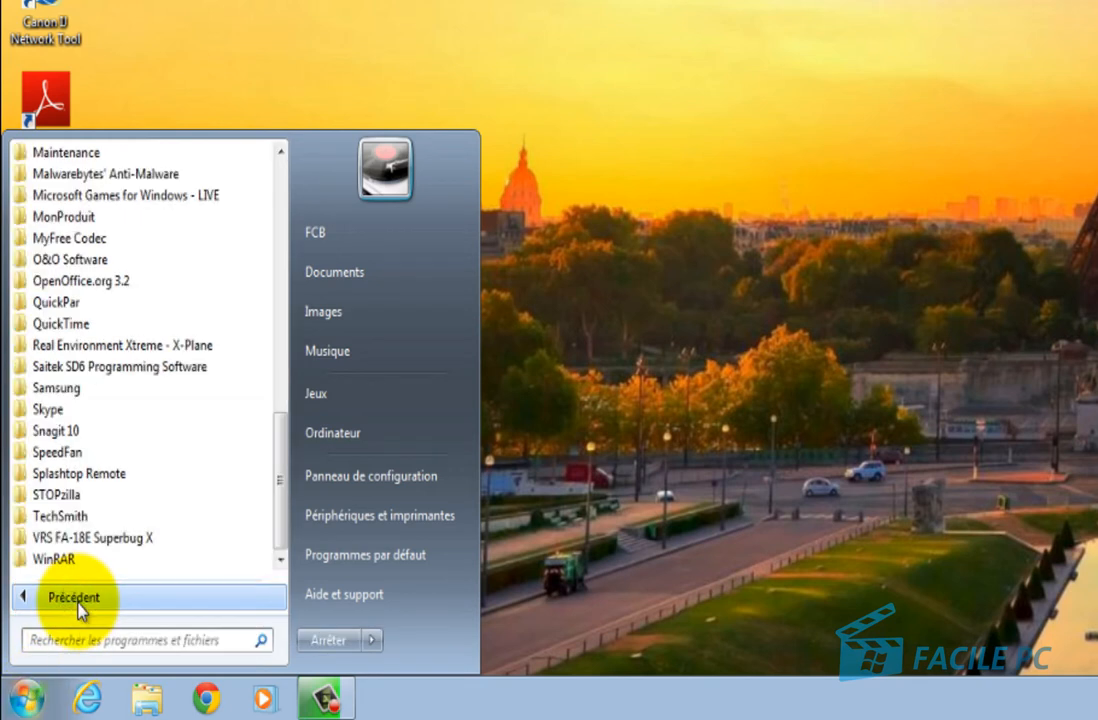
pyautogui.click(39, 560)
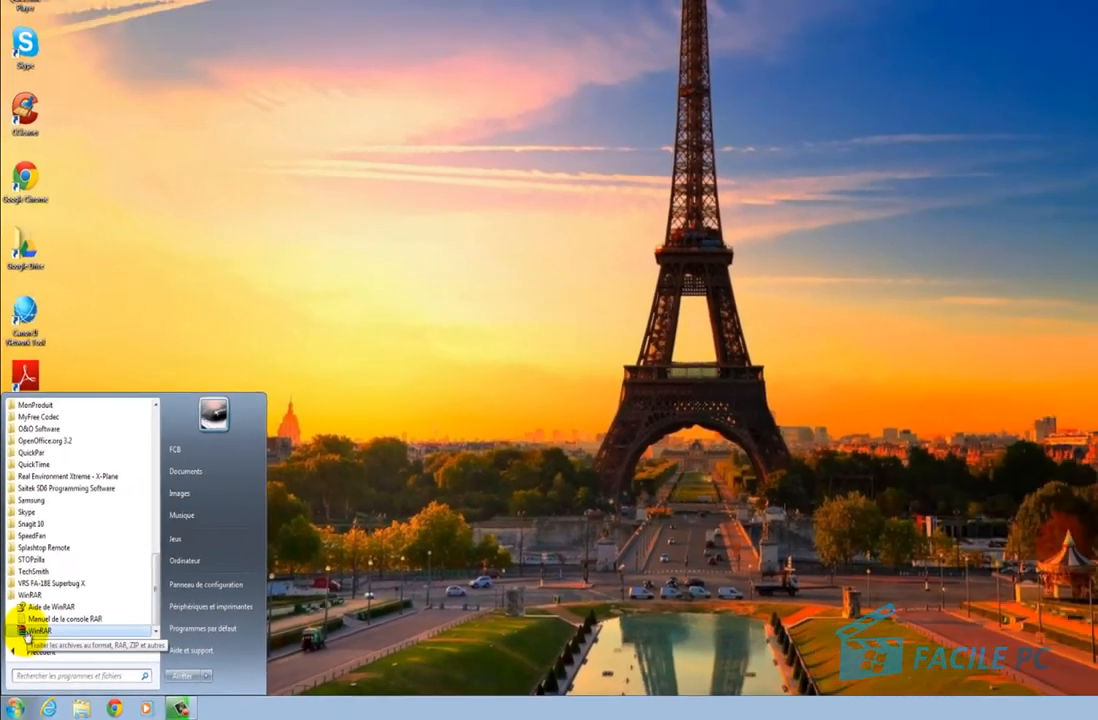
pyautogui.click(50, 560)
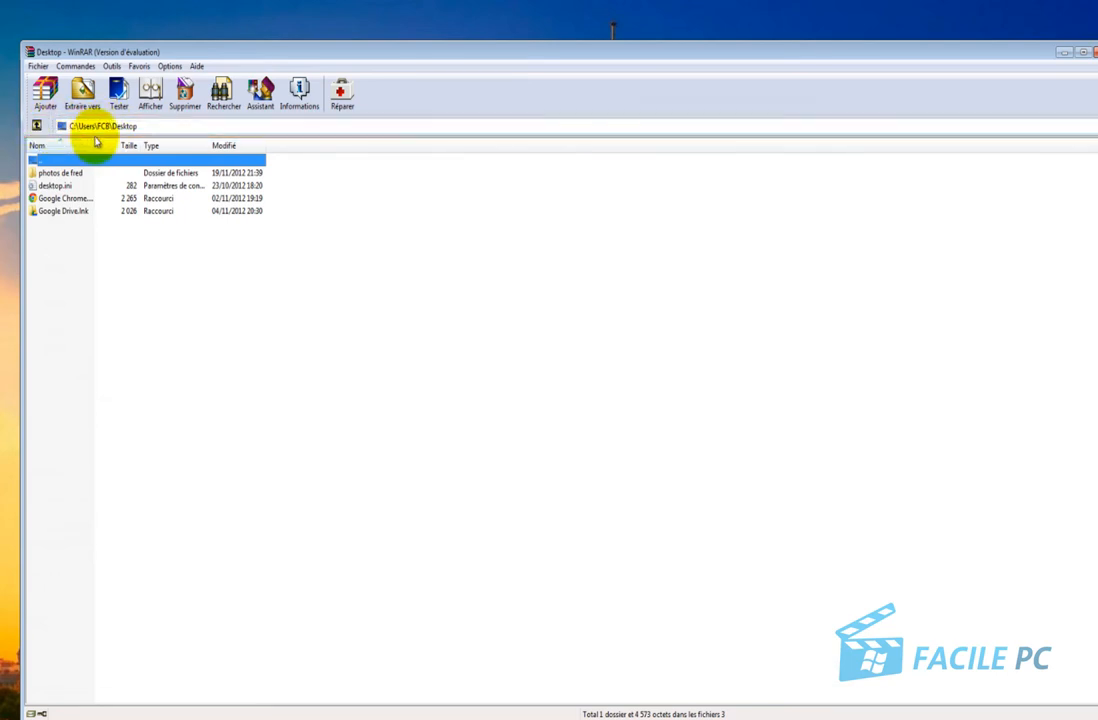
# Step: Browse from the user folder into Desktop and open the "photos de fred" folder
pyautogui.click(36, 127)
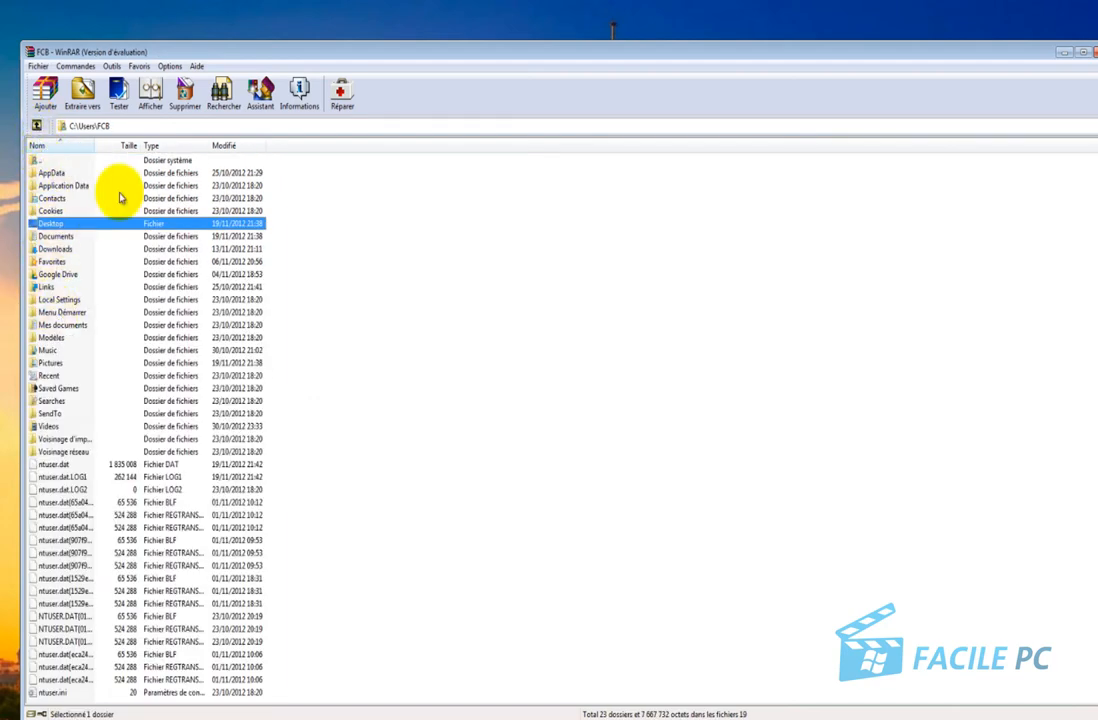
pyautogui.doubleClick(52, 222)
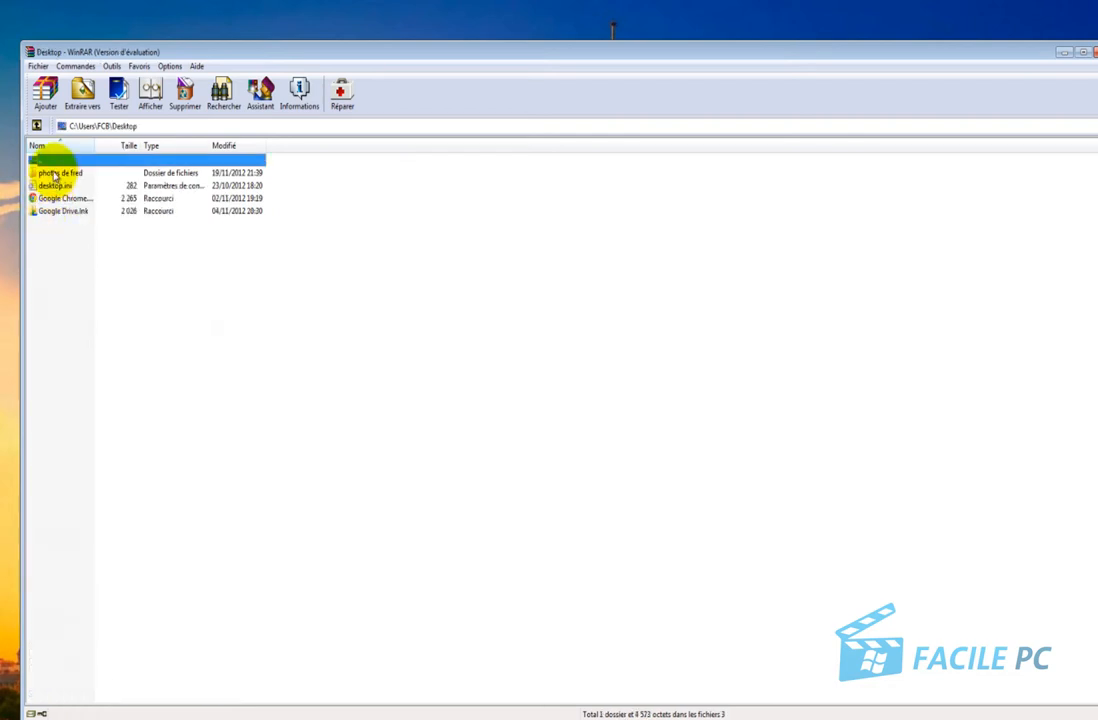
pyautogui.doubleClick(55, 174)
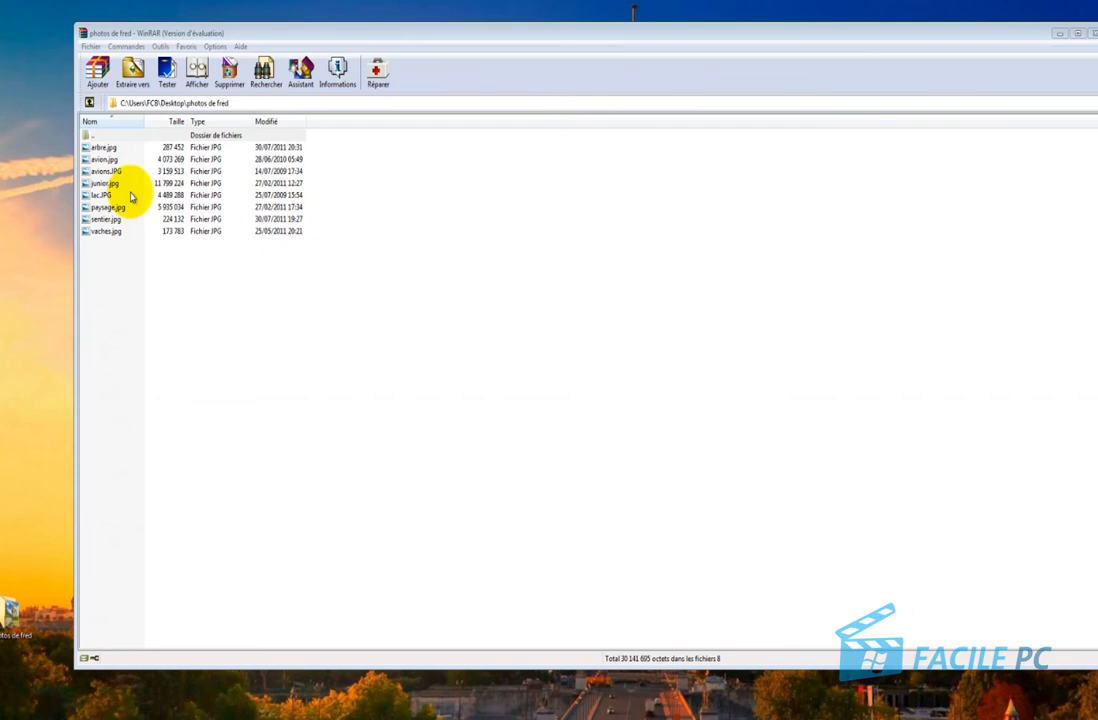
# Step: Select all the photos from arbre.jpg to vaches.jpg and open the archive settings for adding them
pyautogui.click(260, 232)
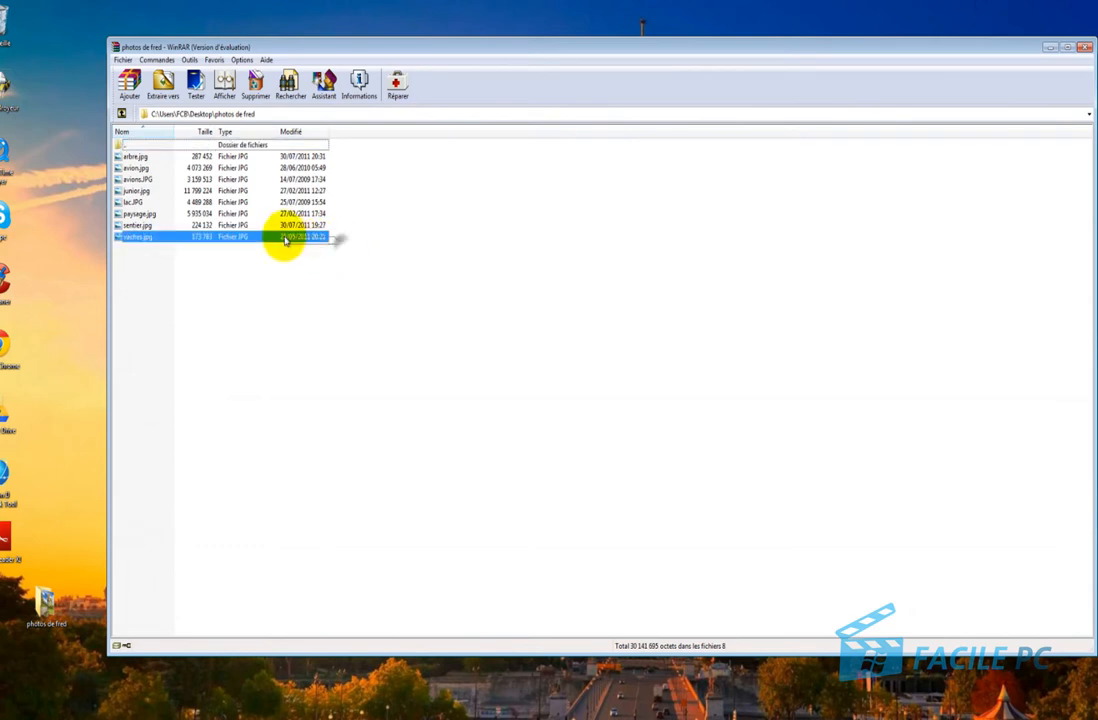
pyautogui.moveTo(285, 240); pyautogui.dragTo(142, 158)
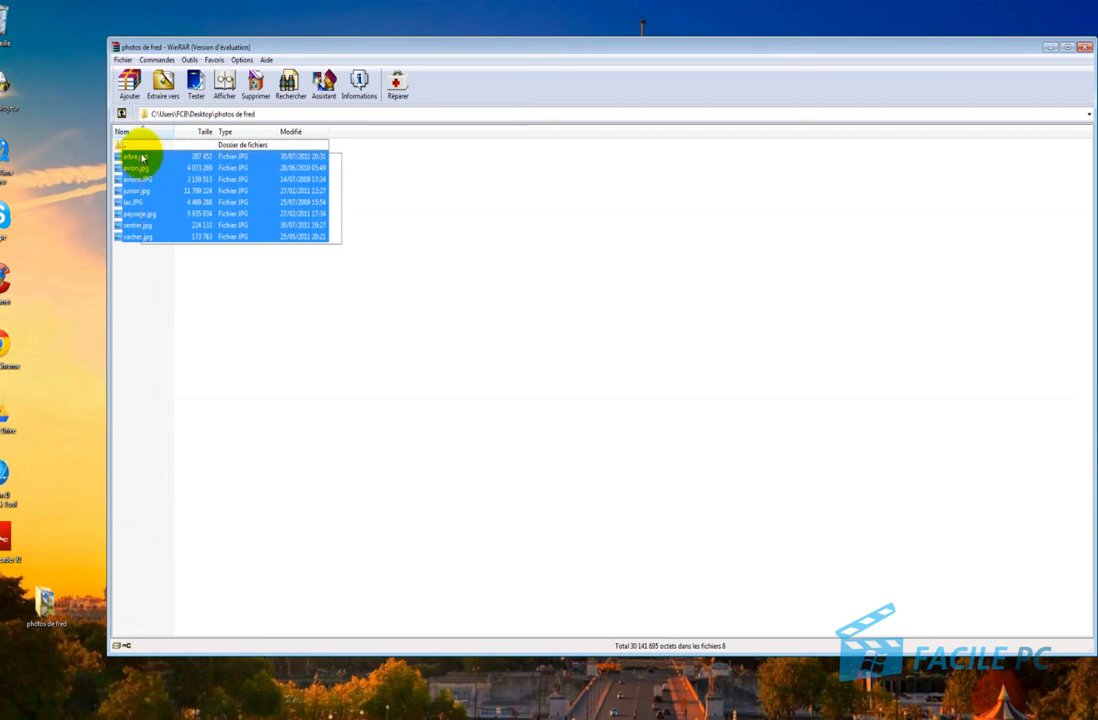
pyautogui.moveTo(142, 158); pyautogui.dragTo(142, 158)
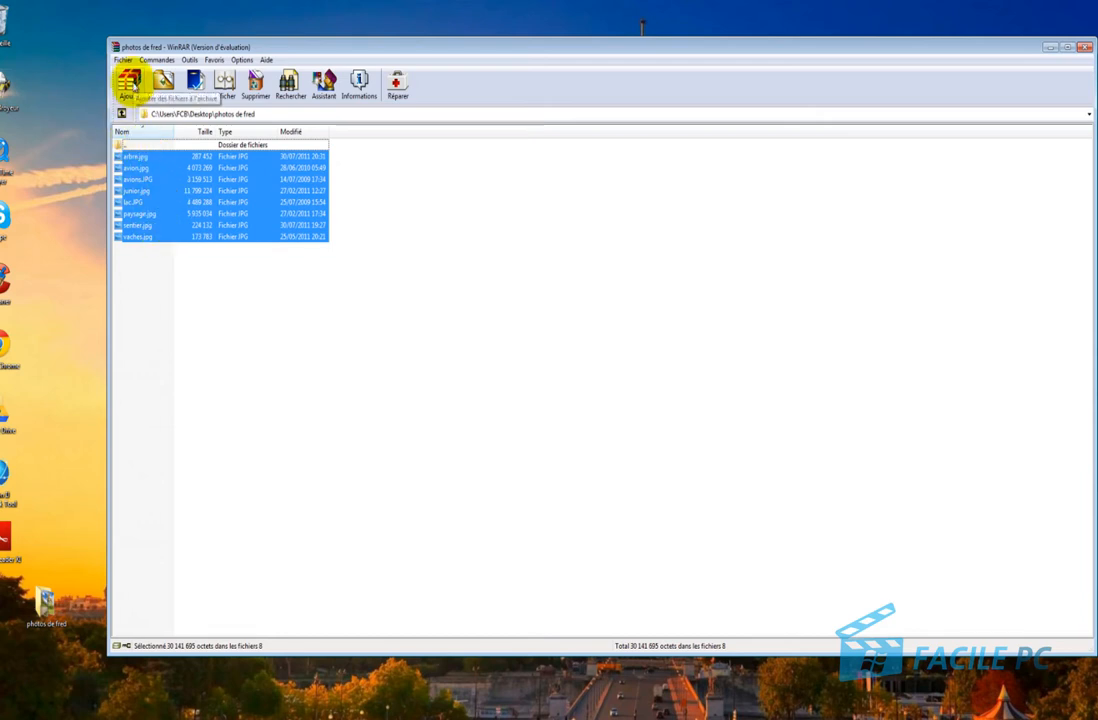
pyautogui.click(128, 84)
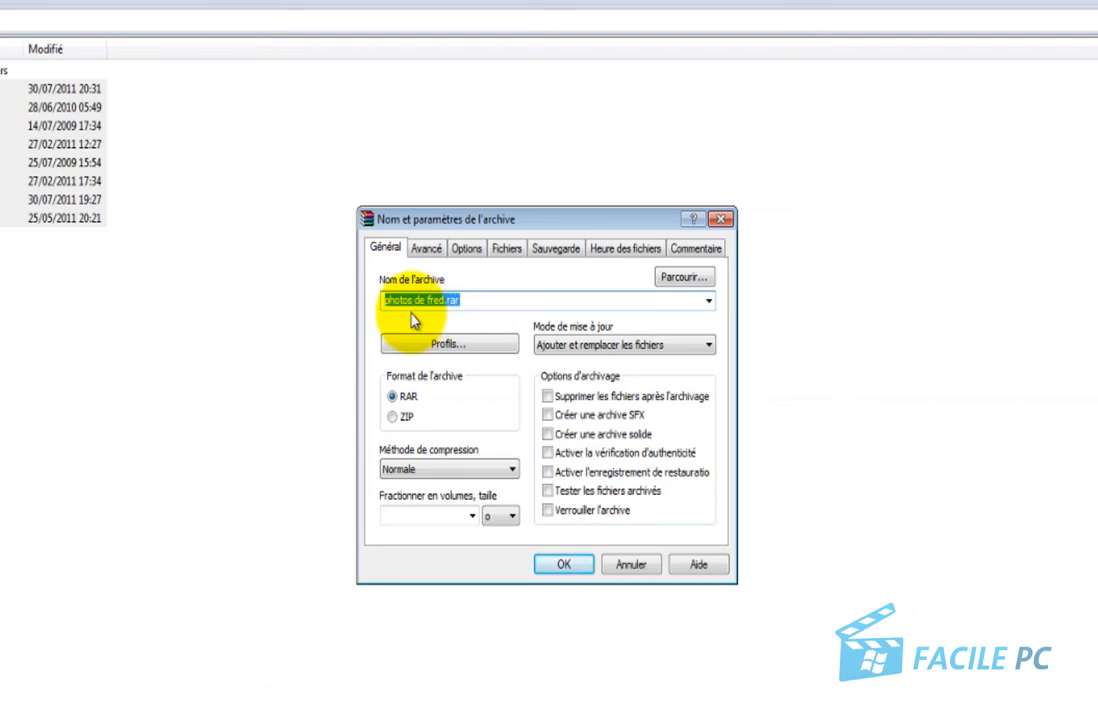
# Step: Choose the desktop (Bureau) as the save location for the "photos de fred" archive
pyautogui.click(681, 280)
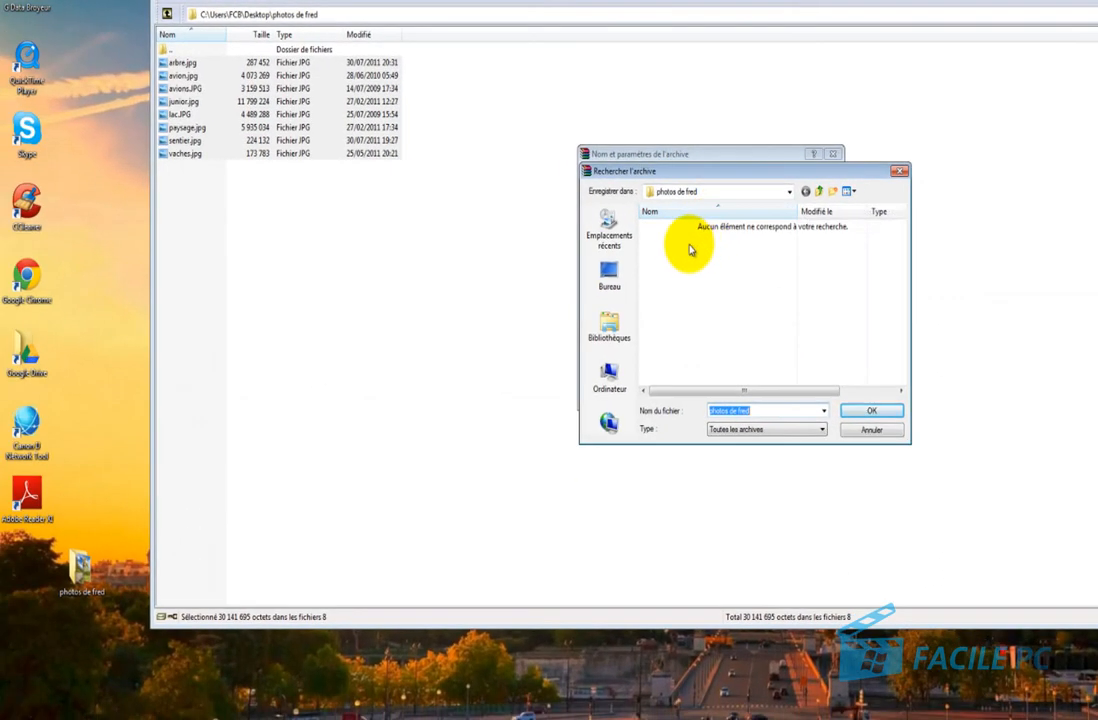
pyautogui.moveTo(665, 171); pyautogui.dragTo(664, 326)
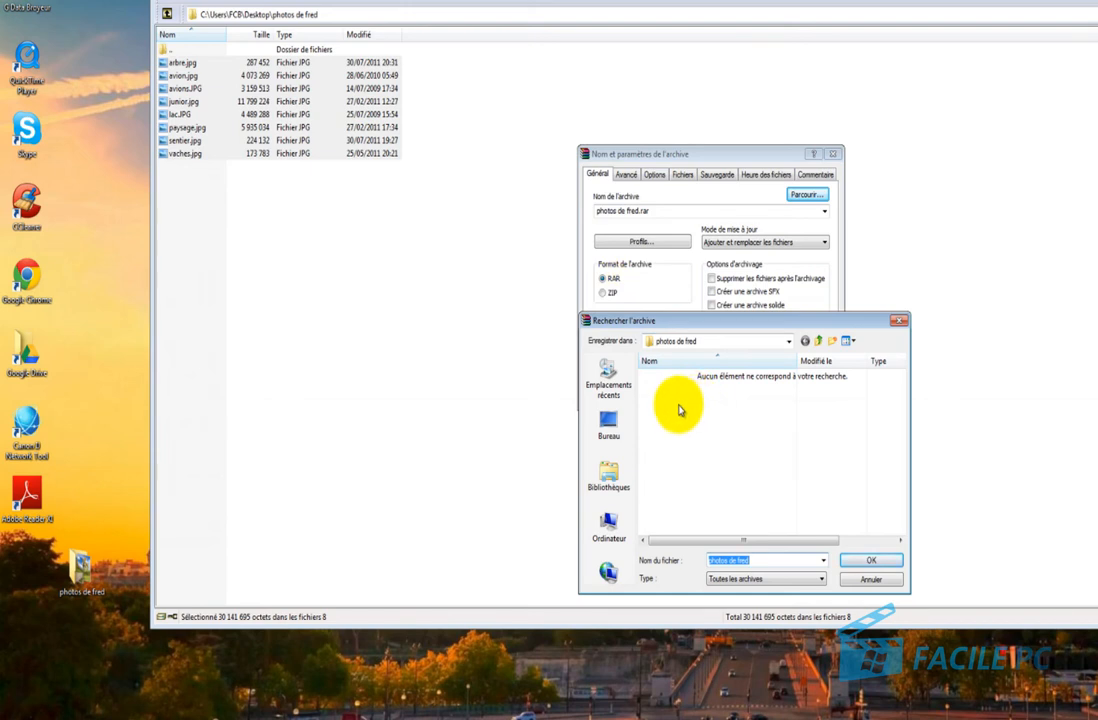
pyautogui.click(607, 427)
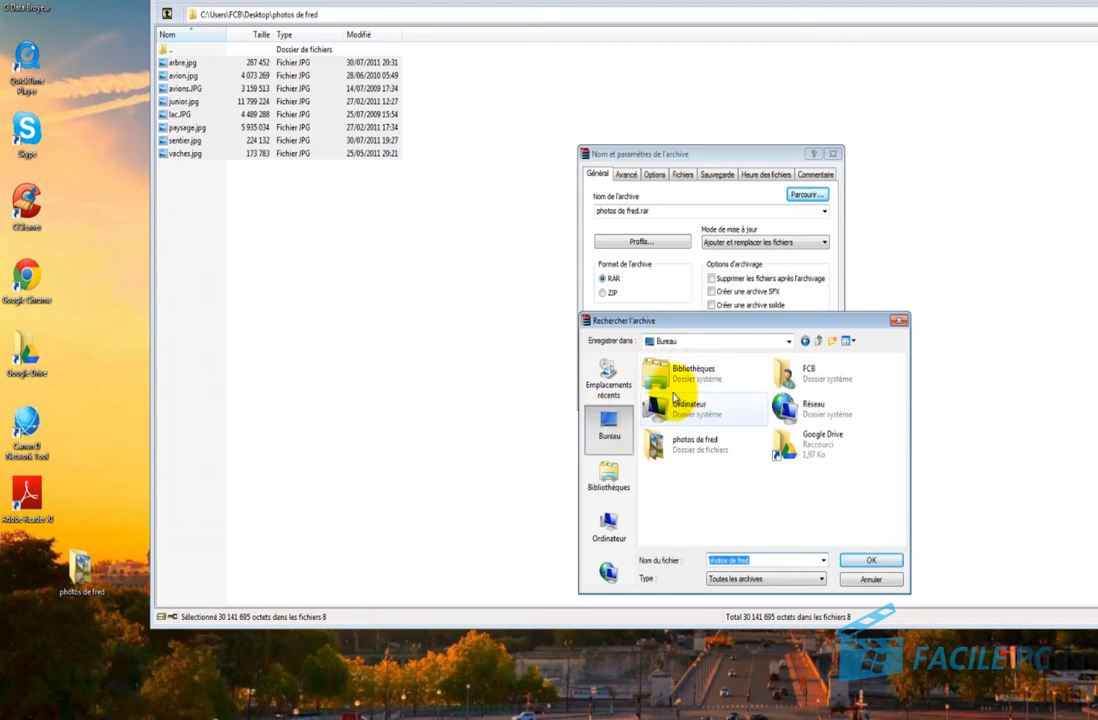
pyautogui.click(866, 562)
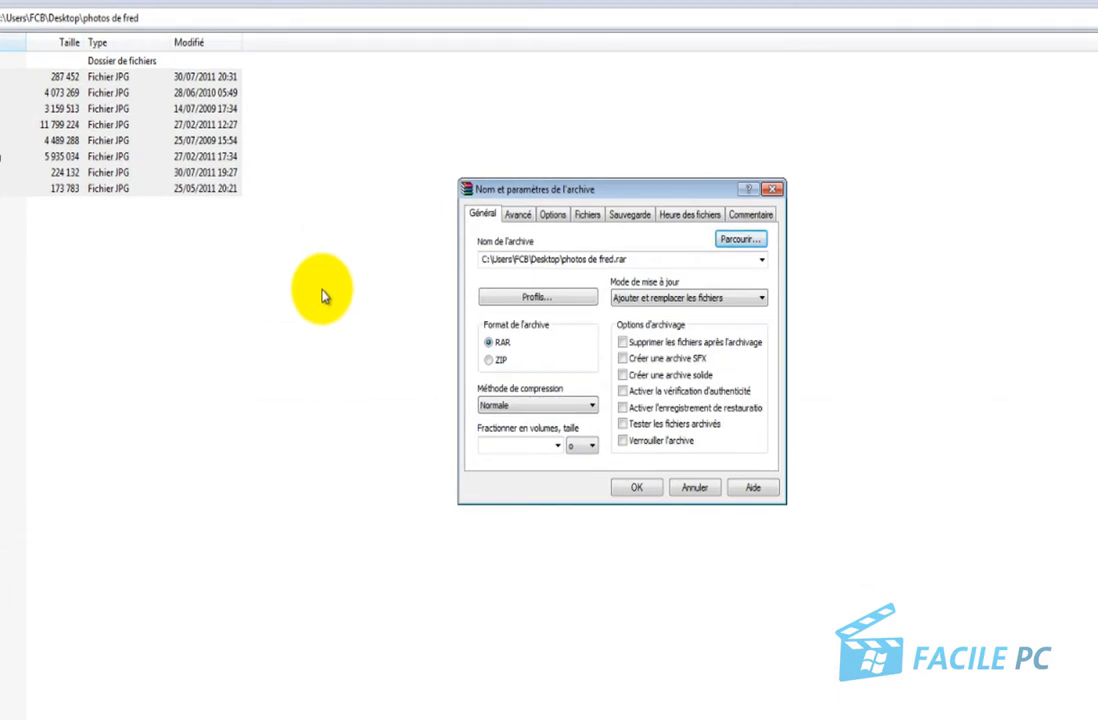
# Step: Set the compression method to Optimale and create the RAR archive, adding and replacing files as the update mode
pyautogui.click(642, 297)
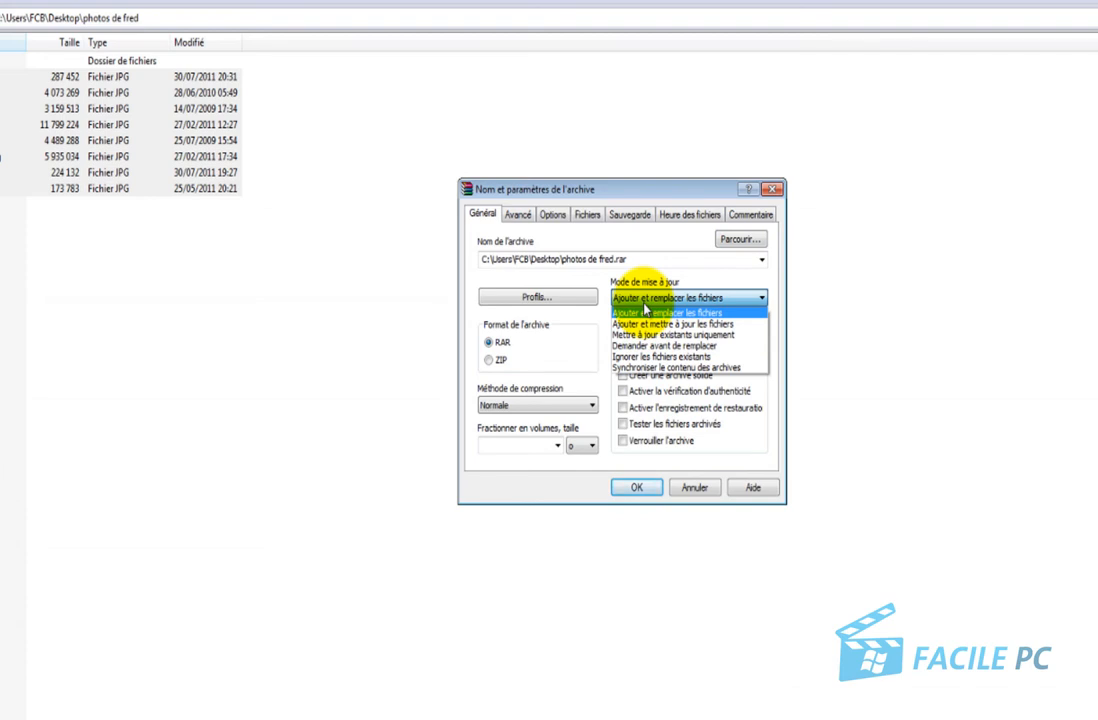
pyautogui.click(826, 320)
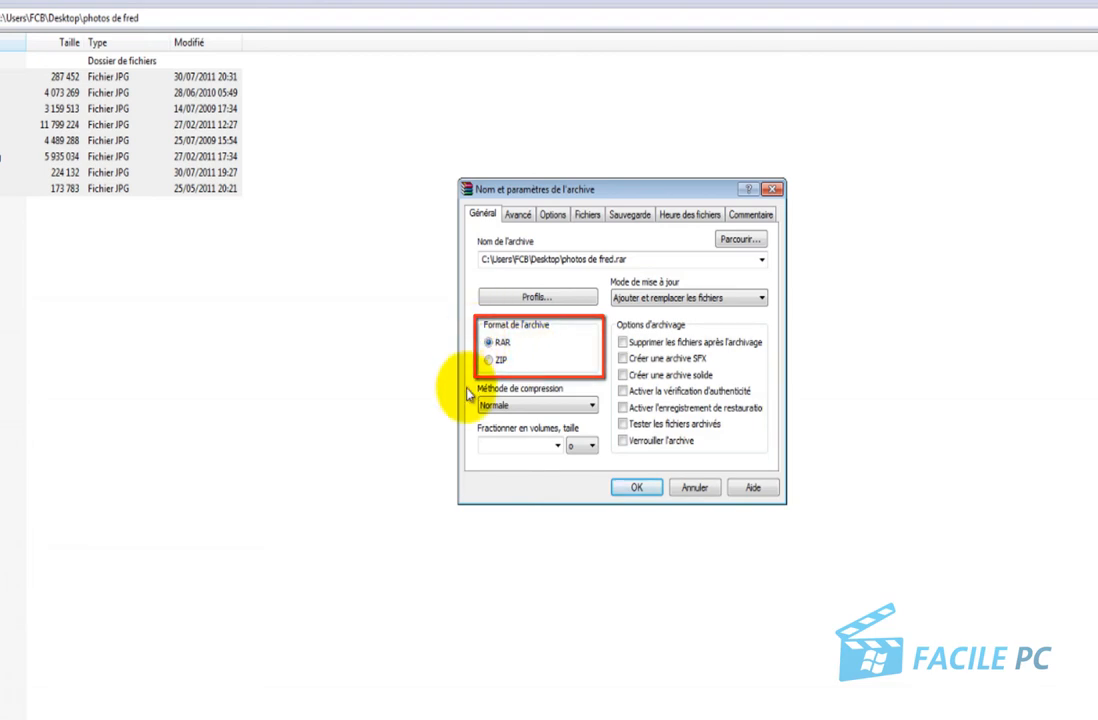
pyautogui.click(534, 406)
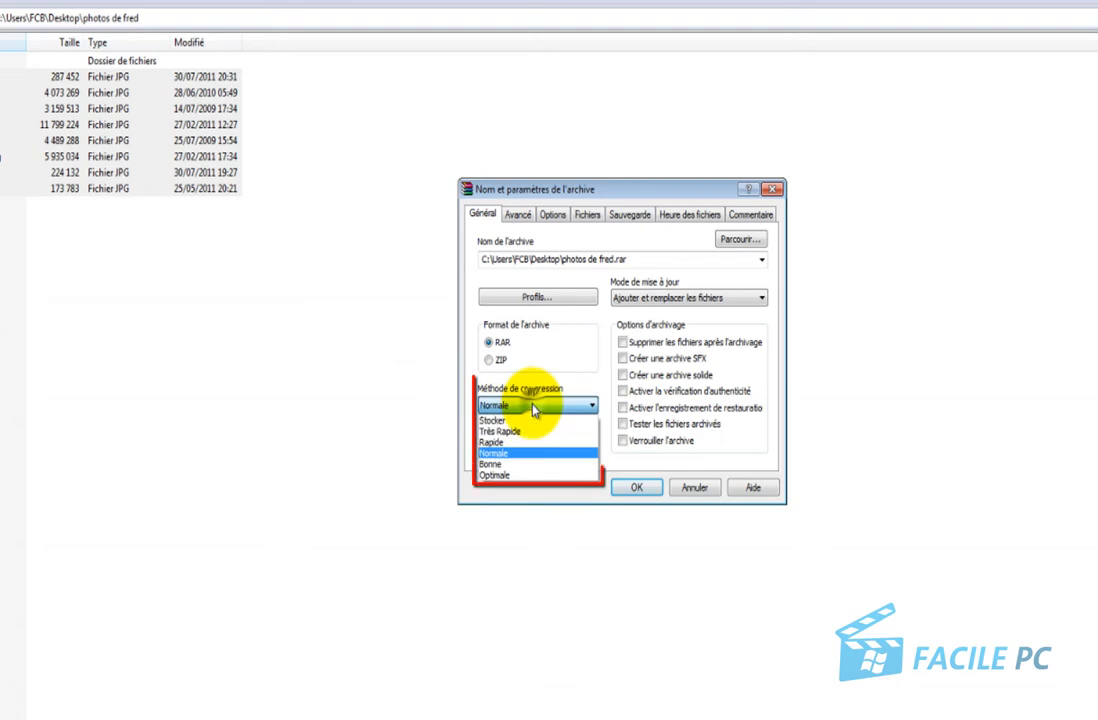
pyautogui.click(494, 476)
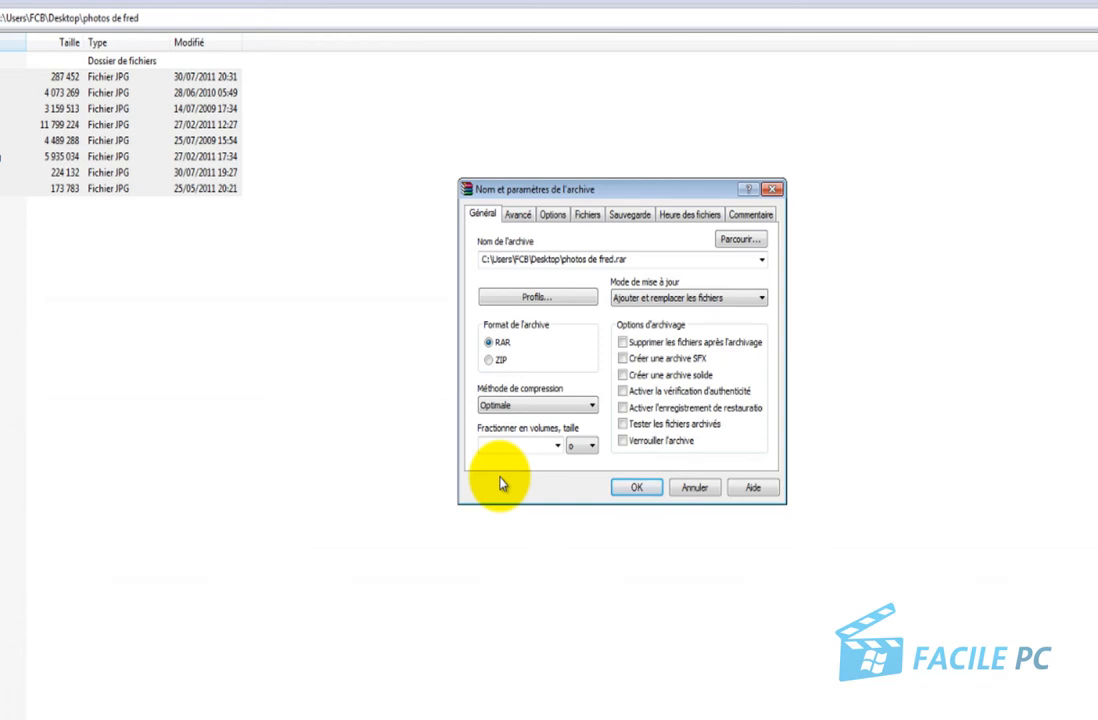
pyautogui.click(506, 406)
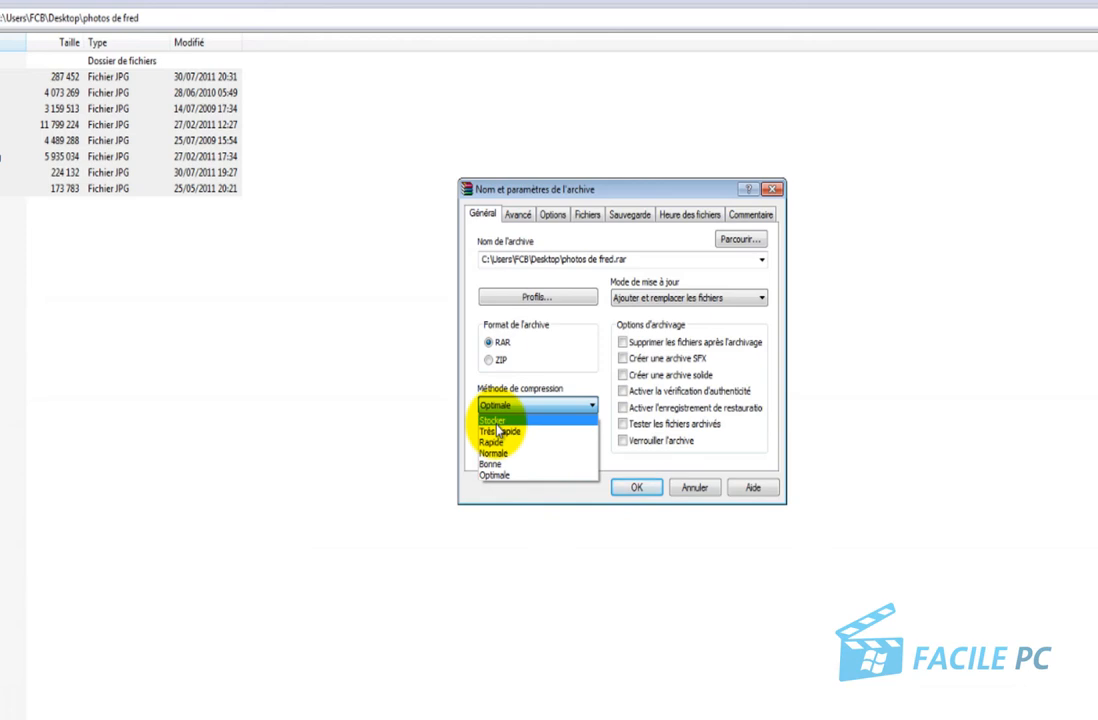
pyautogui.click(494, 476)
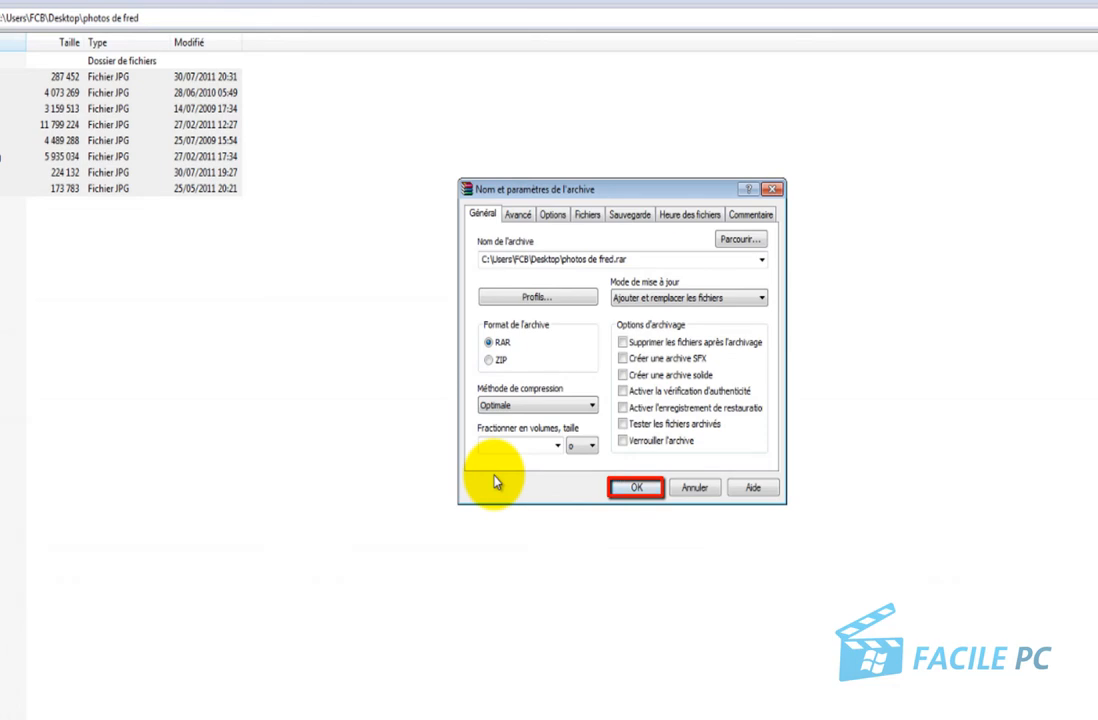
pyautogui.click(636, 488)
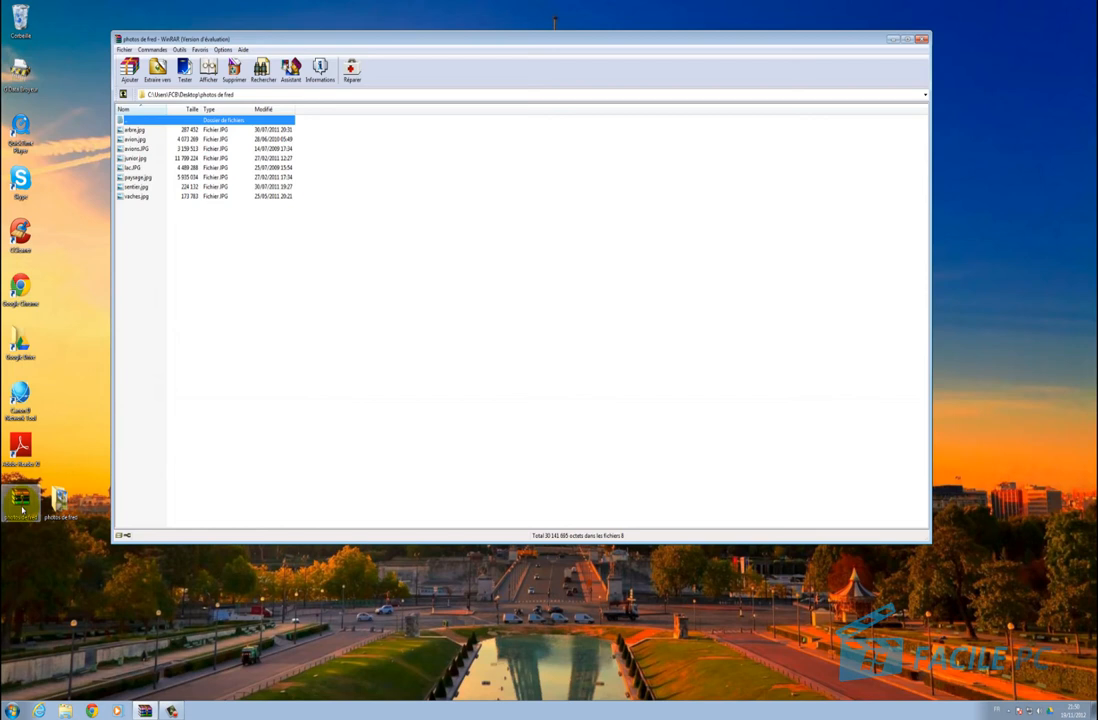
# Step: Open the "photos de fred" archive from the desktop, examine its files' compressed sizes beside the originals, and close it
pyautogui.doubleClick(20, 497)
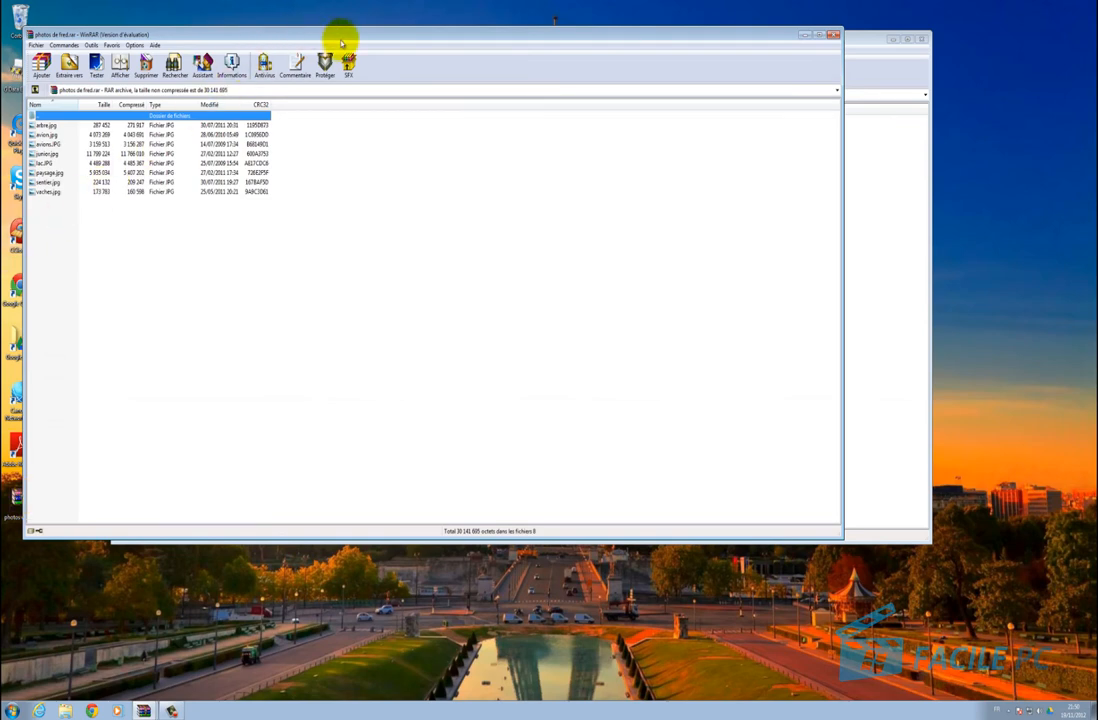
pyautogui.moveTo(342, 38); pyautogui.dragTo(555, 248)
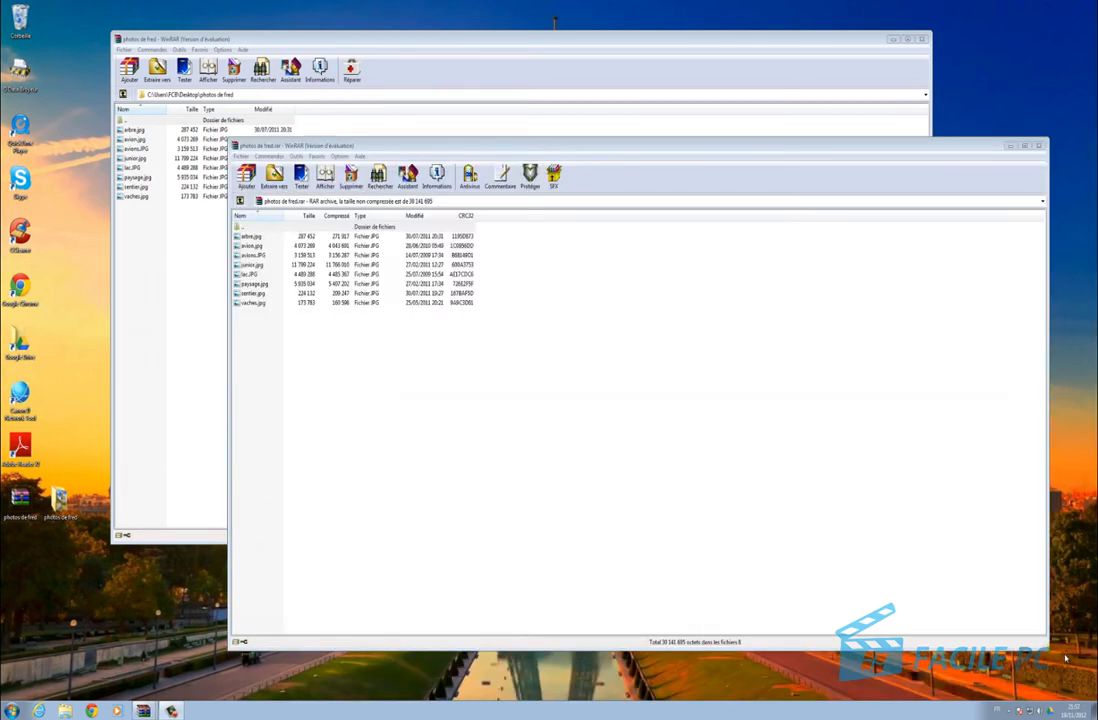
pyautogui.click(1037, 146)
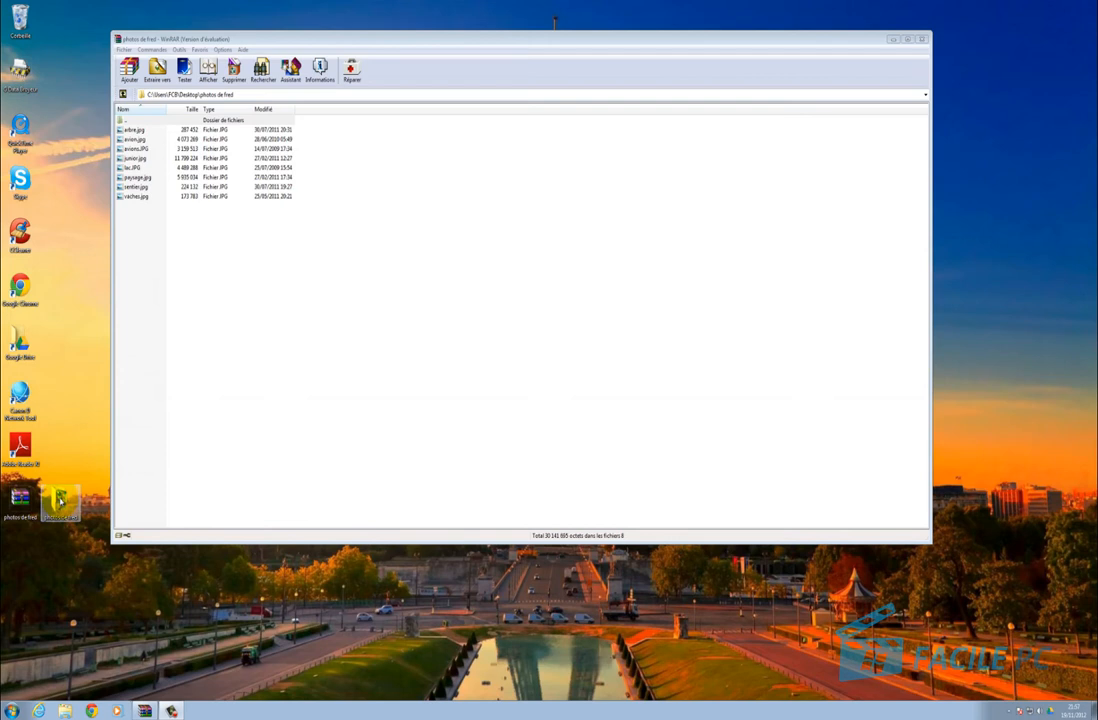
# Step: Check the properties of the "photos de fred" folder and of the RAR archive to compare their sizes
pyautogui.rightClick(58, 498)
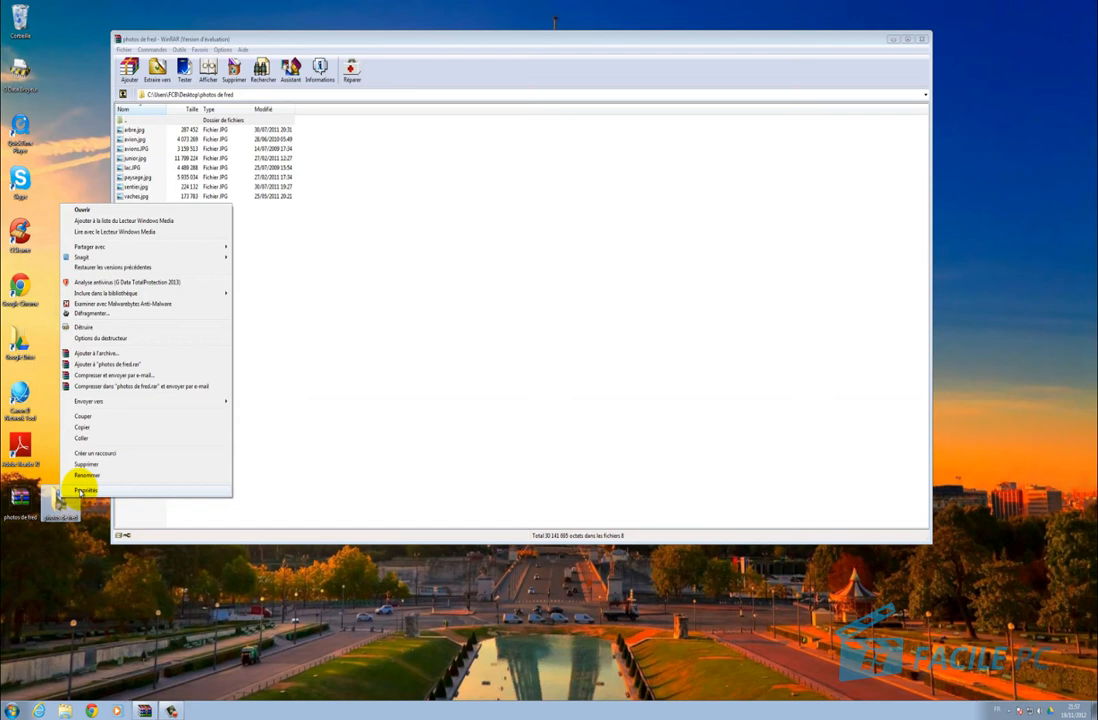
pyautogui.click(80, 490)
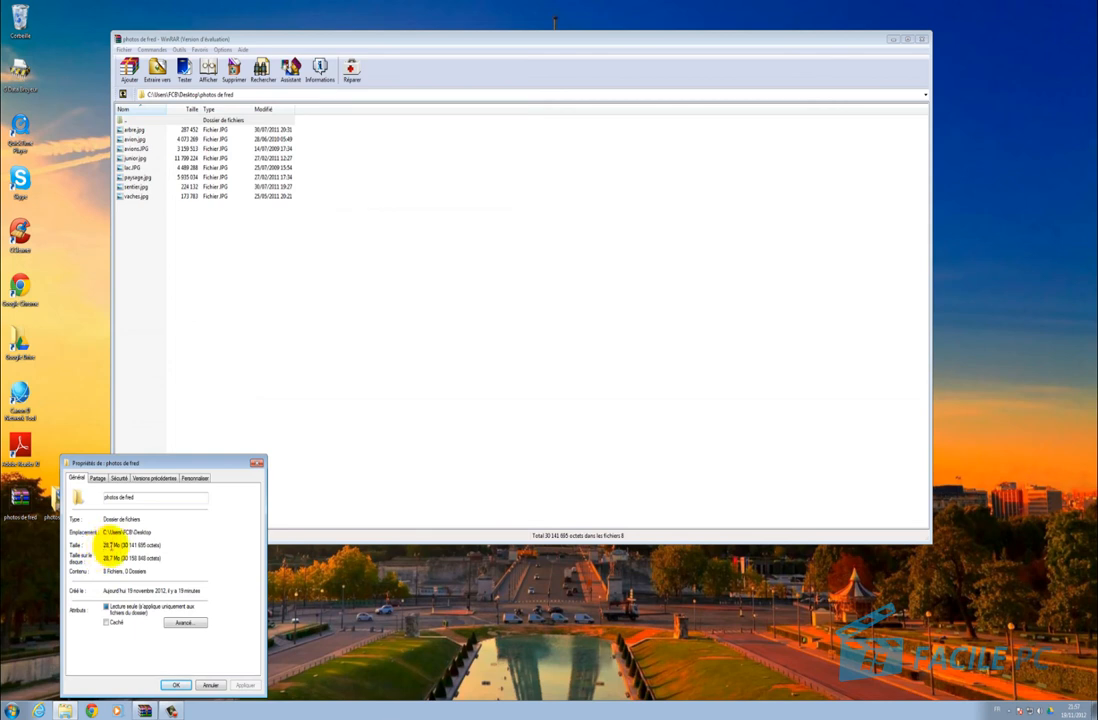
pyautogui.click(257, 463)
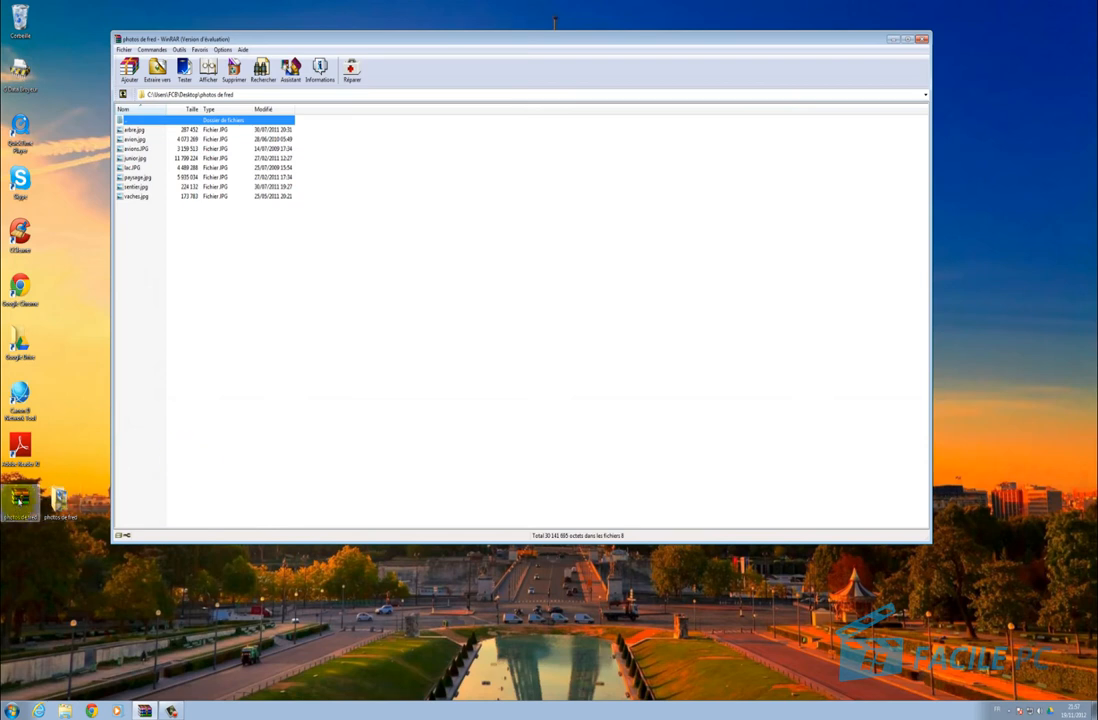
pyautogui.rightClick(20, 497)
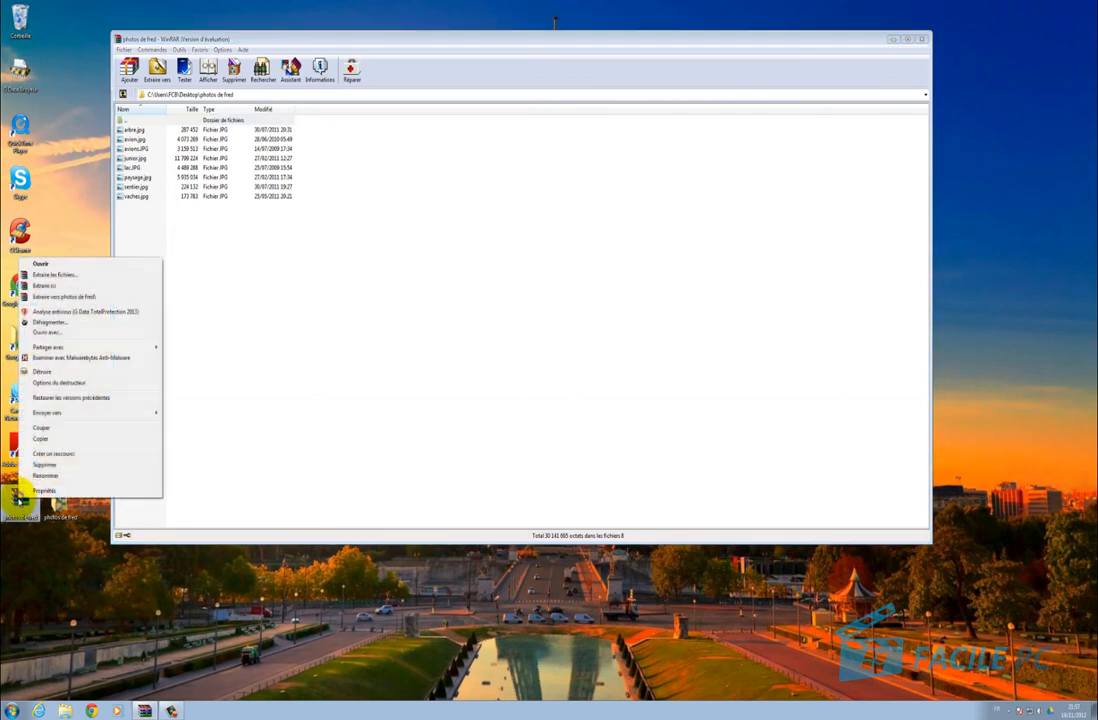
pyautogui.click(40, 491)
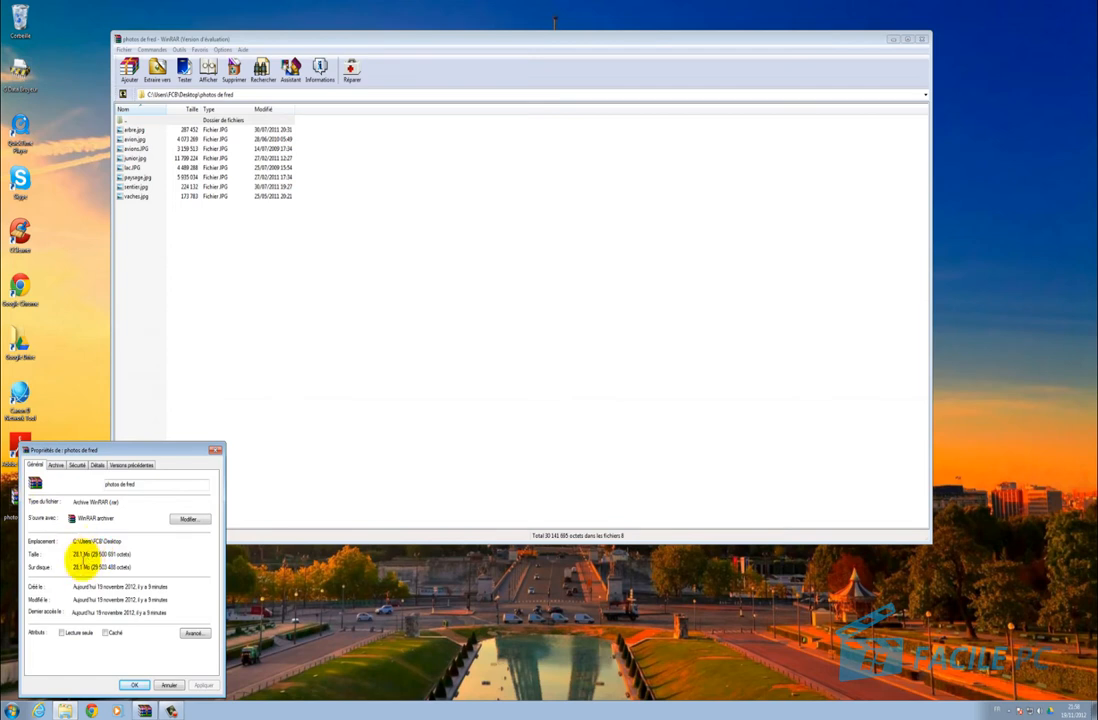
pyautogui.click(217, 452)
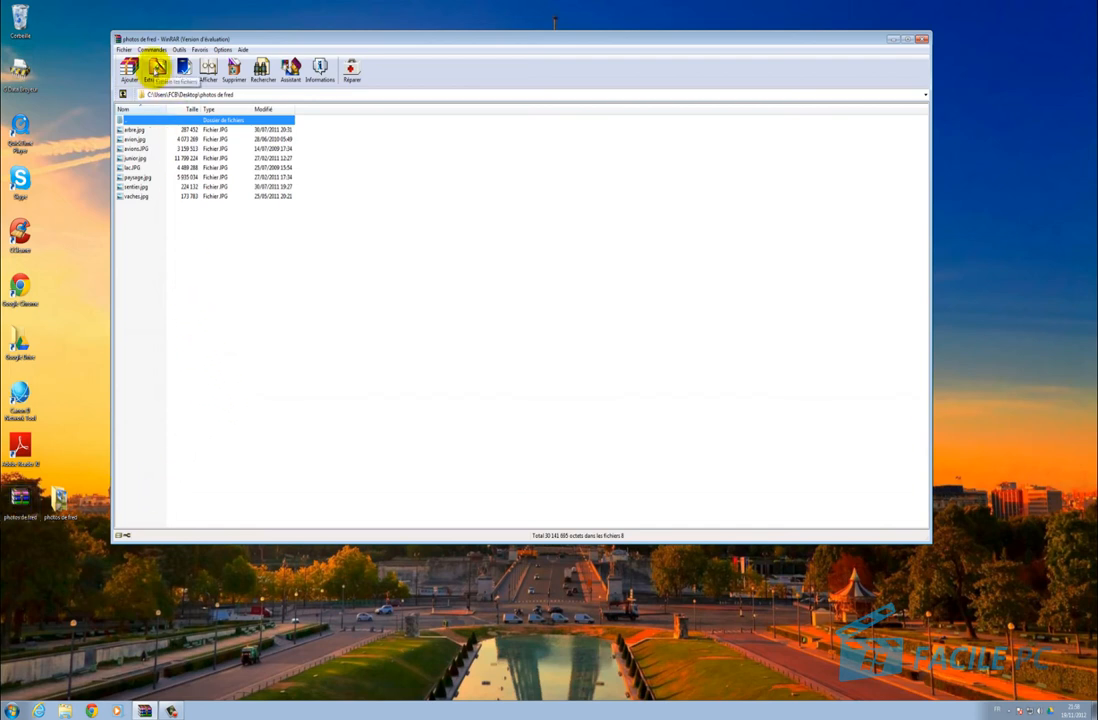
# Step: Extract the photos de fred.rar archive from the desktop folder to the root of the BOOTCAMP (C:) drive
pyautogui.click(157, 68)
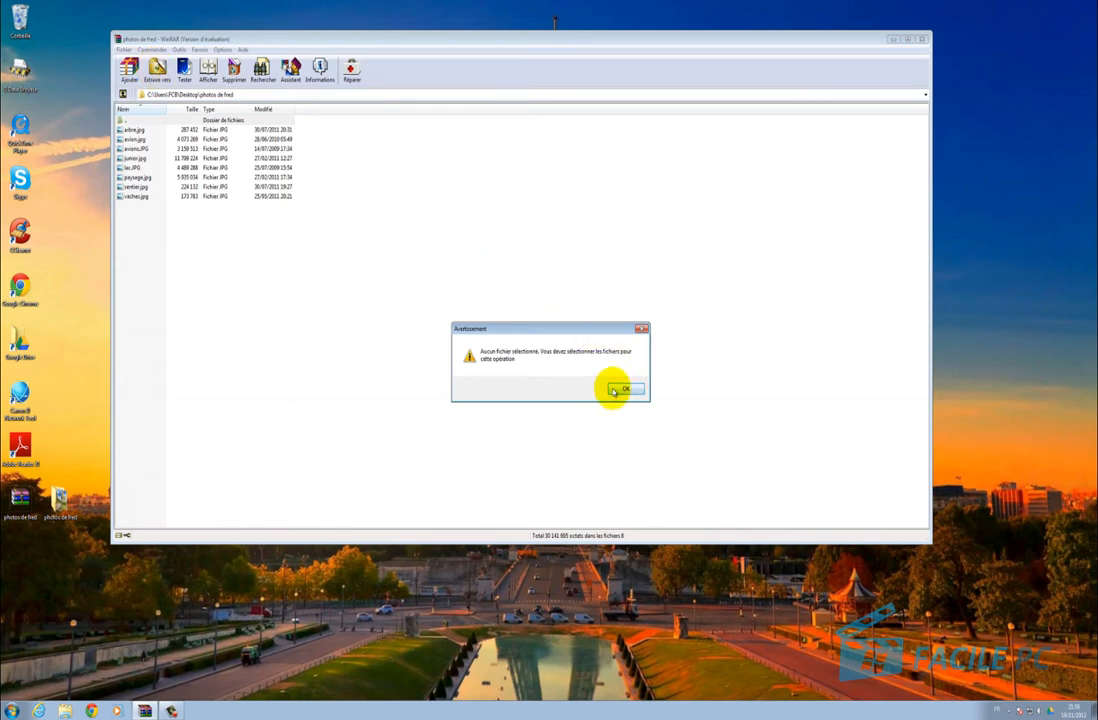
pyautogui.click(614, 390)
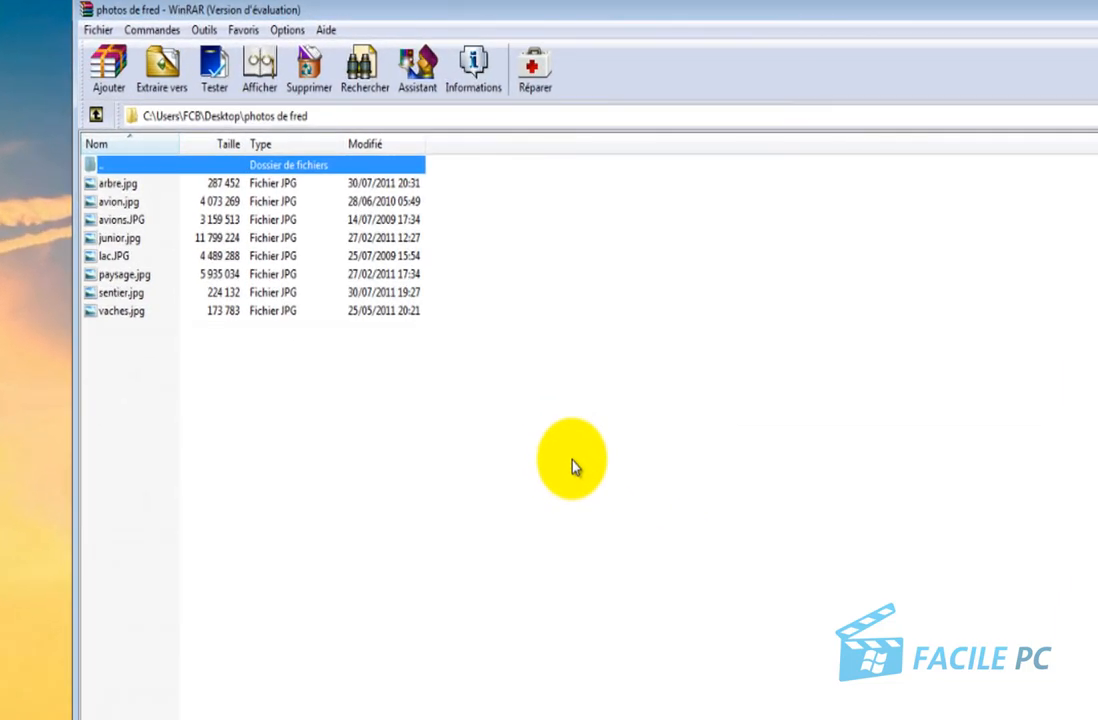
pyautogui.click(96, 117)
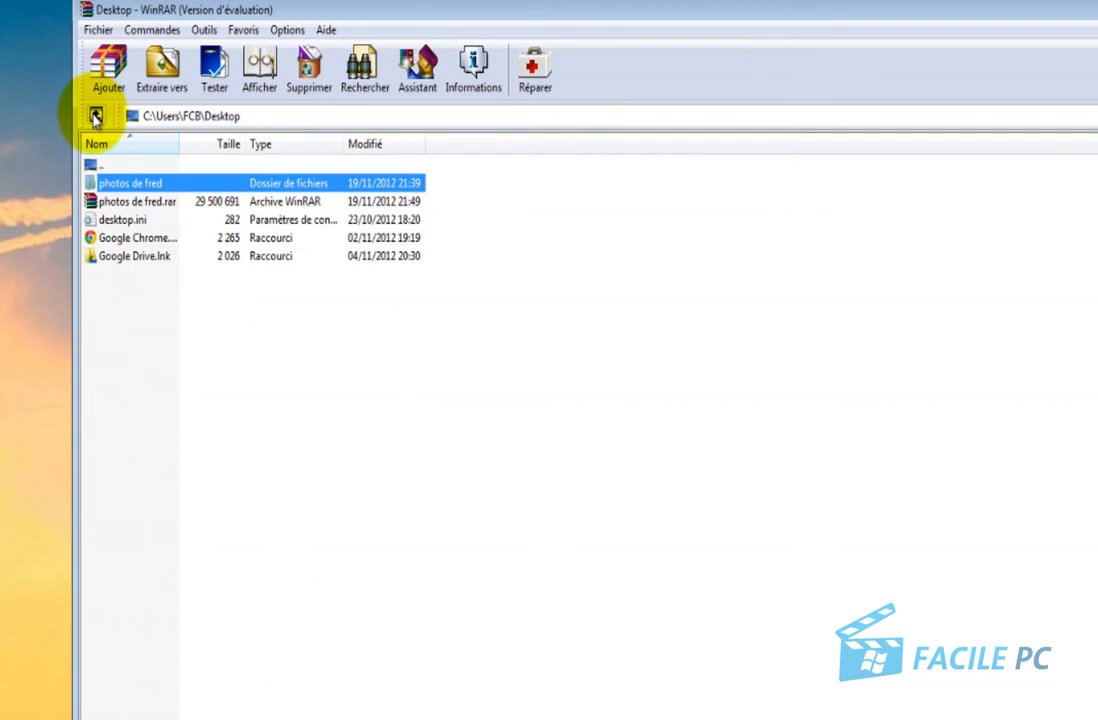
pyautogui.click(136, 204)
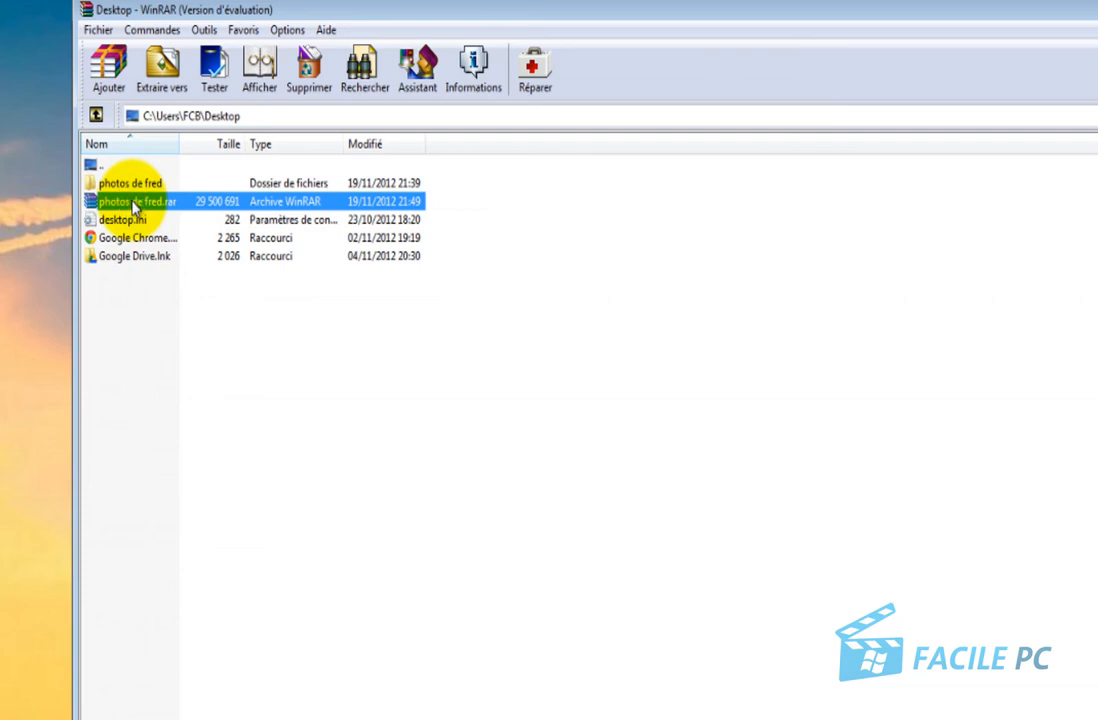
pyautogui.click(162, 68)
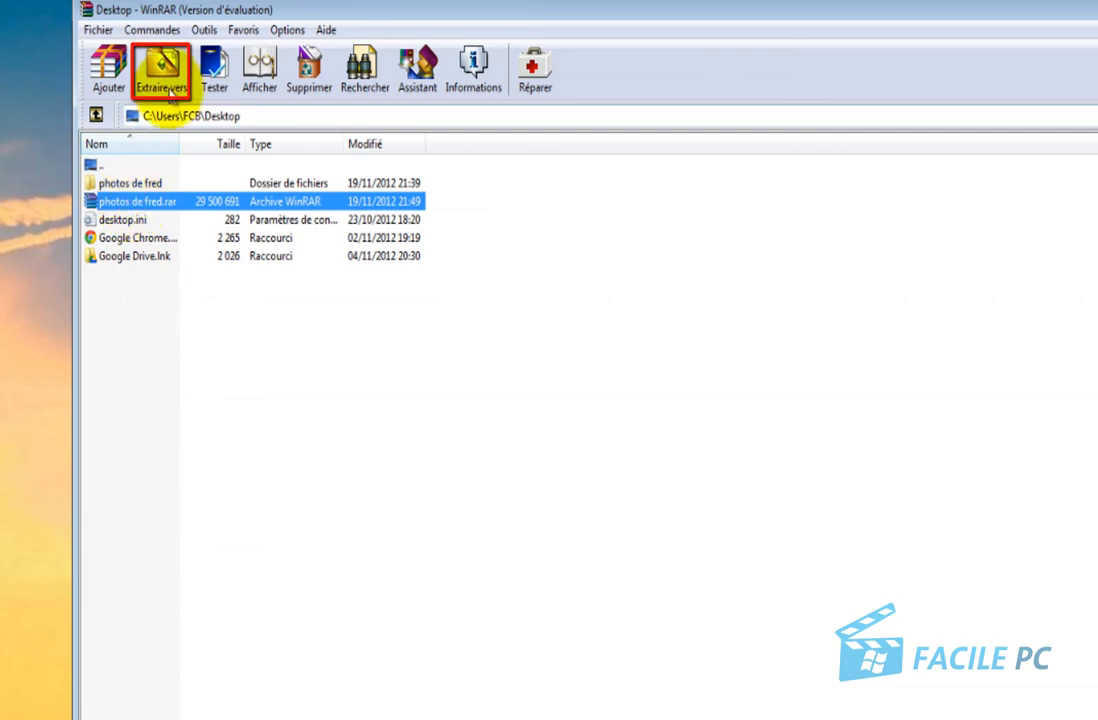
pyautogui.click(162, 68)
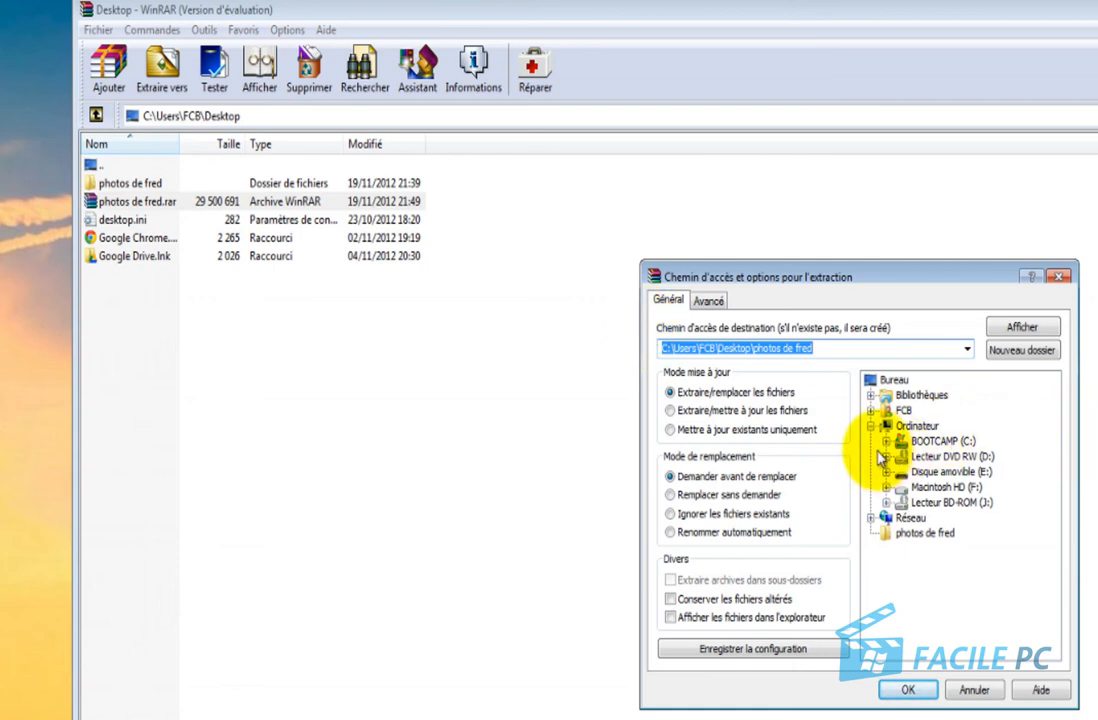
pyautogui.click(935, 440)
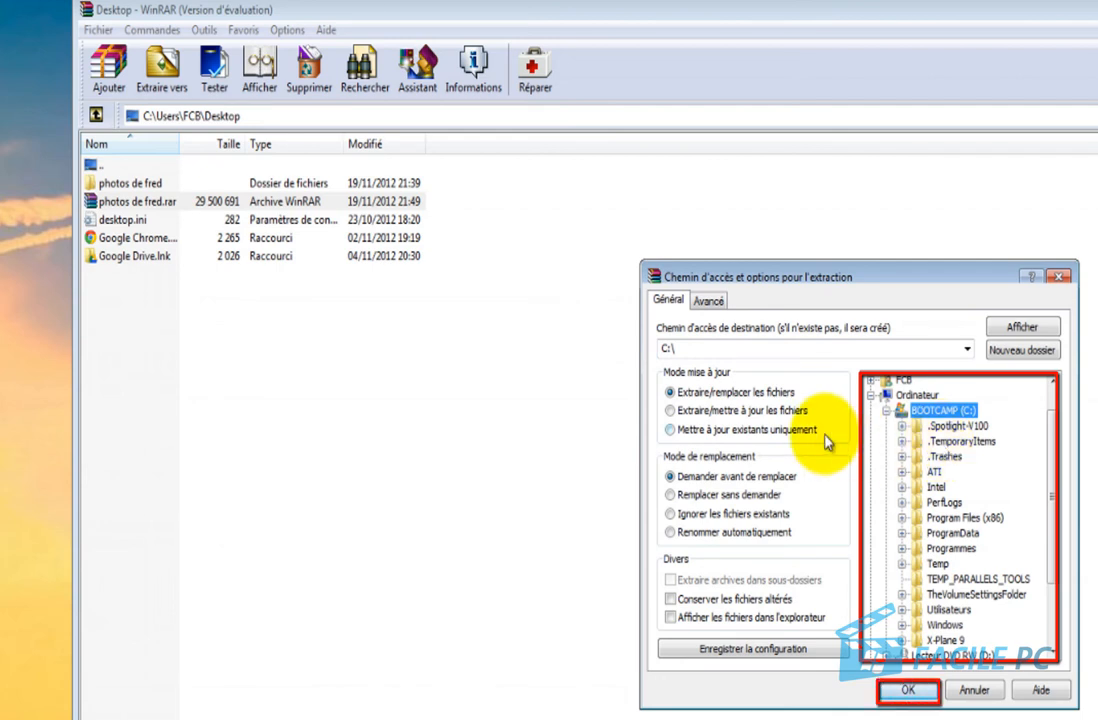
pyautogui.click(899, 690)
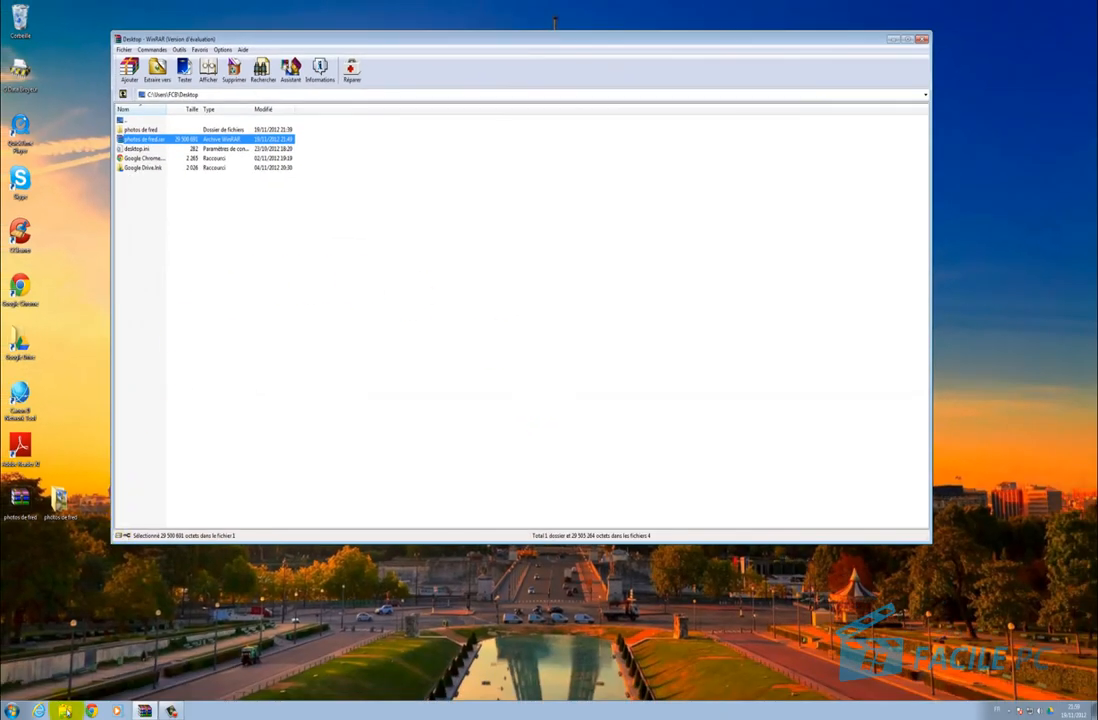
# Step: Browse the BOOTCAMP (C:) drive in Windows Explorer to check for the extracted photos, and close the window
pyautogui.press('super')
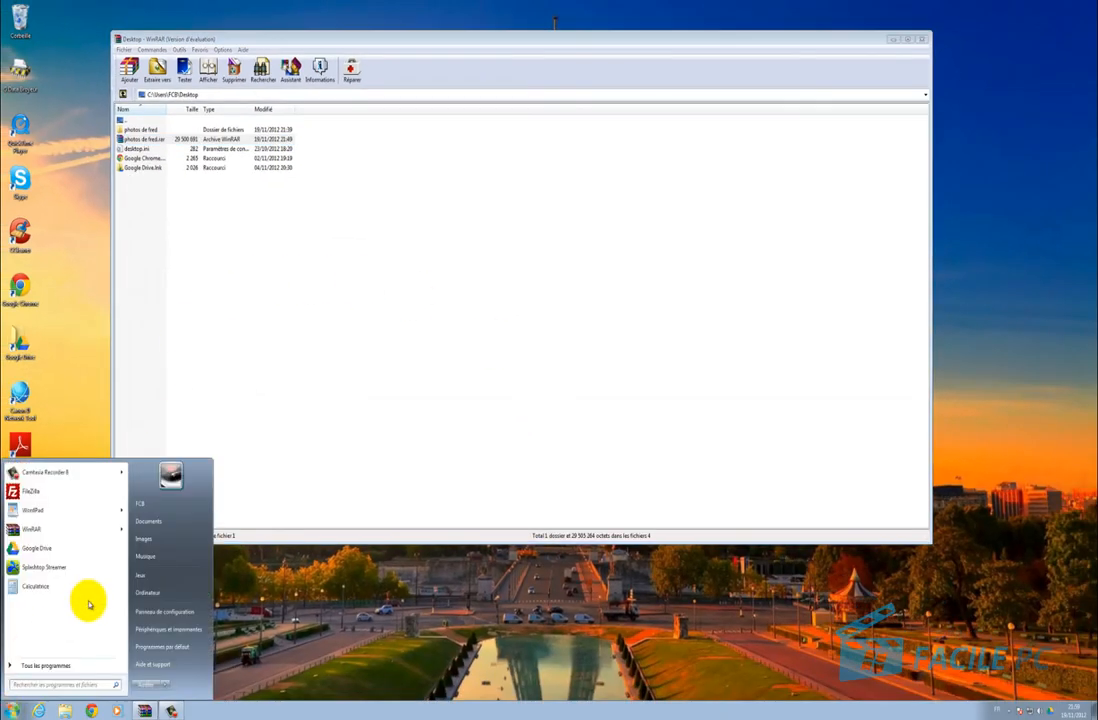
pyautogui.click(147, 591)
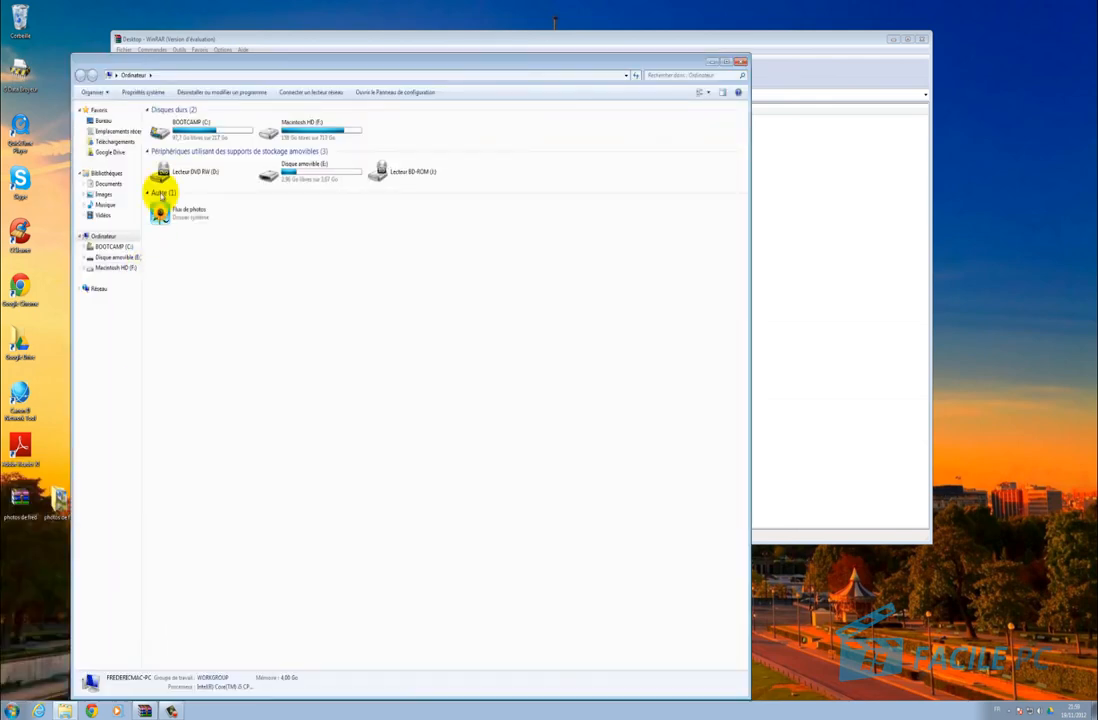
pyautogui.doubleClick(190, 133)
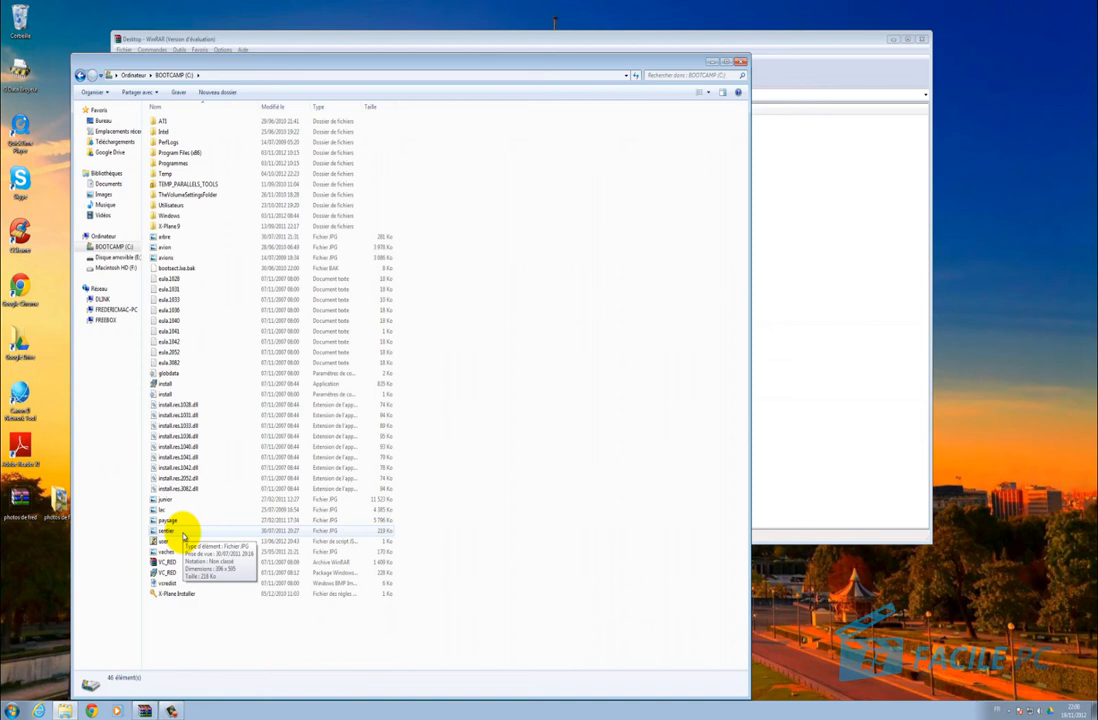
pyautogui.click(740, 64)
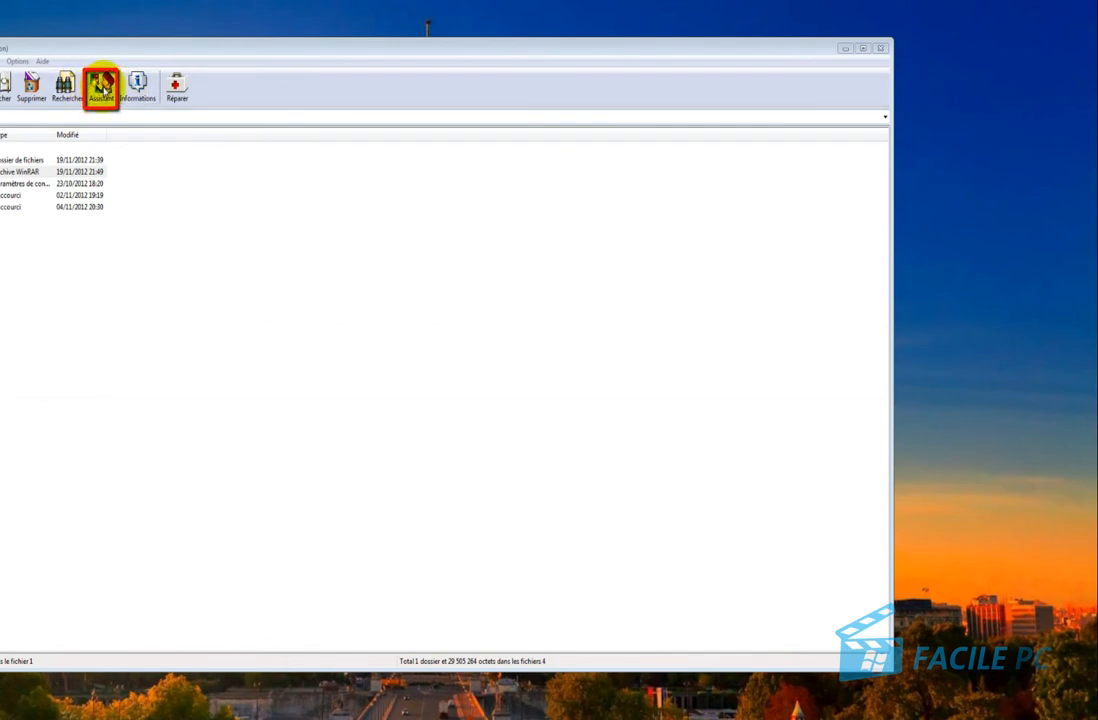
# Step: Start a new archive with the Assistant and add all eight photos from the desktop's "photos de fred" folder
pyautogui.click(103, 90)
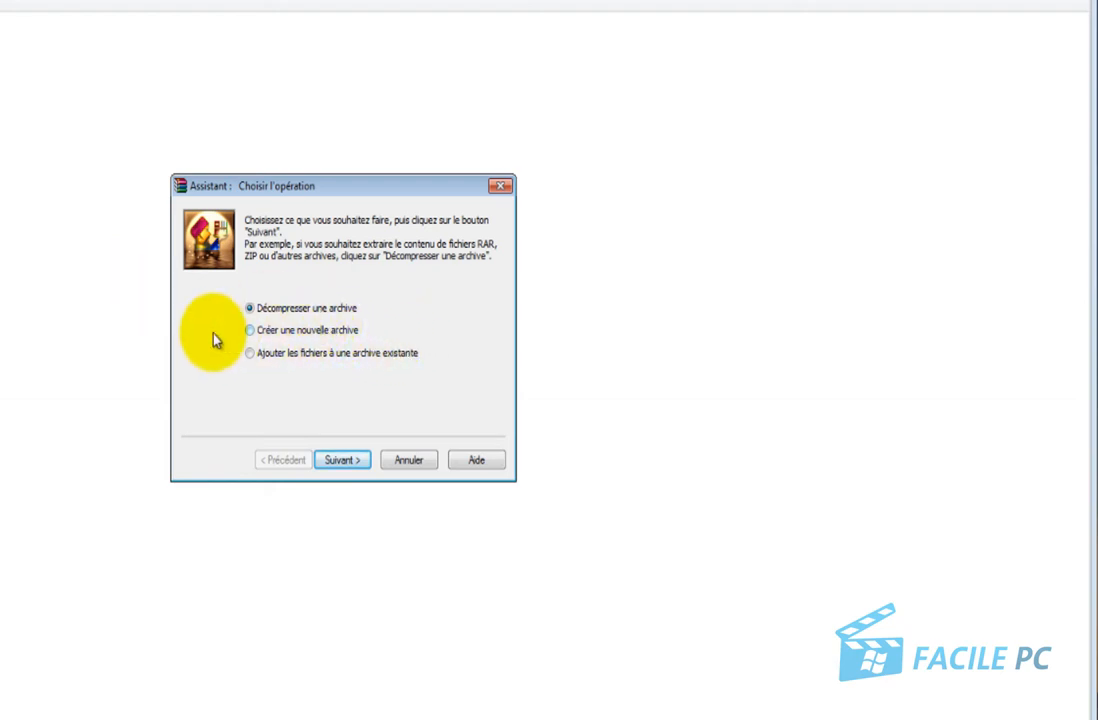
pyautogui.click(248, 330)
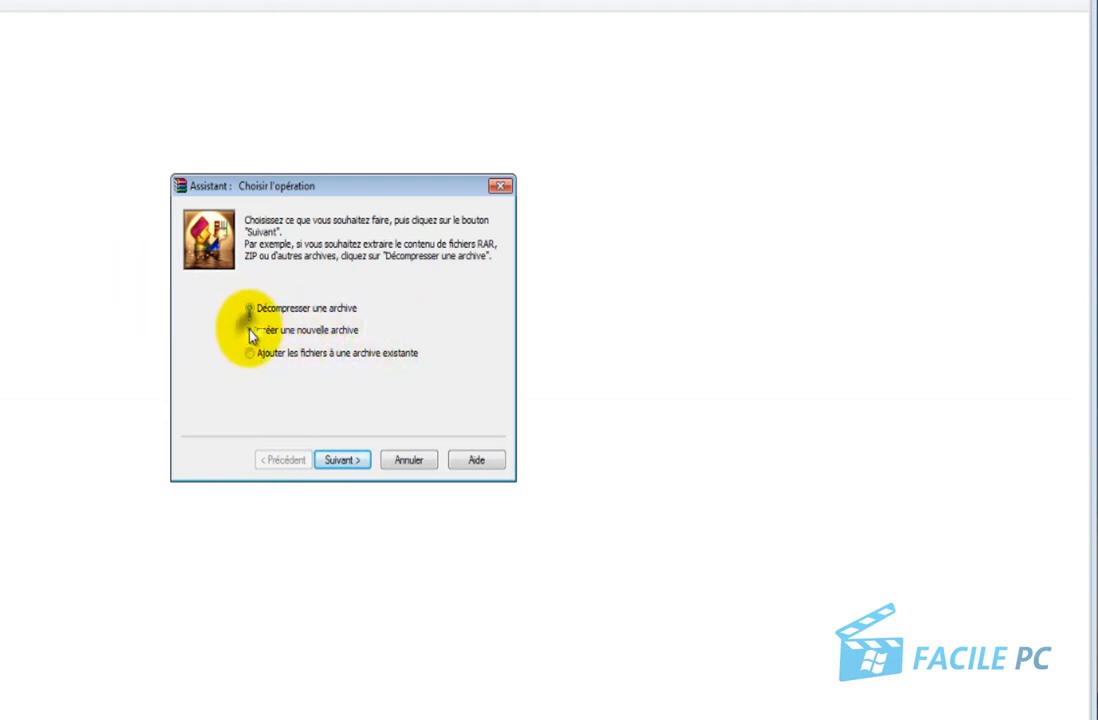
pyautogui.click(342, 468)
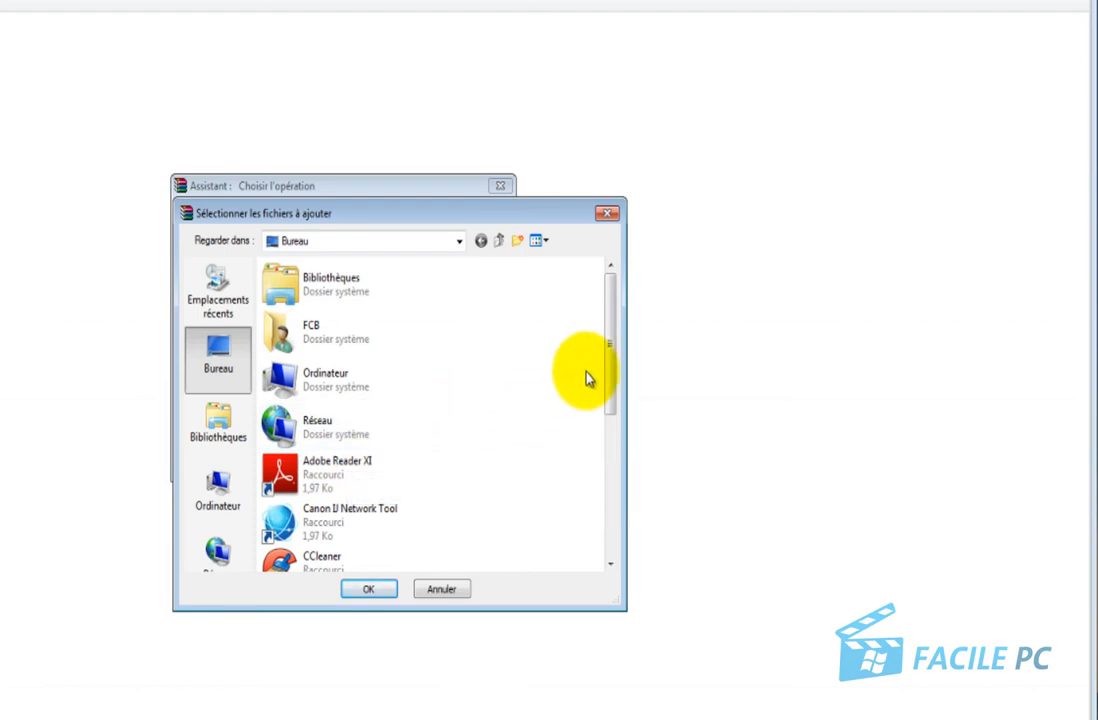
pyautogui.moveTo(610, 340); pyautogui.dragTo(591, 498)
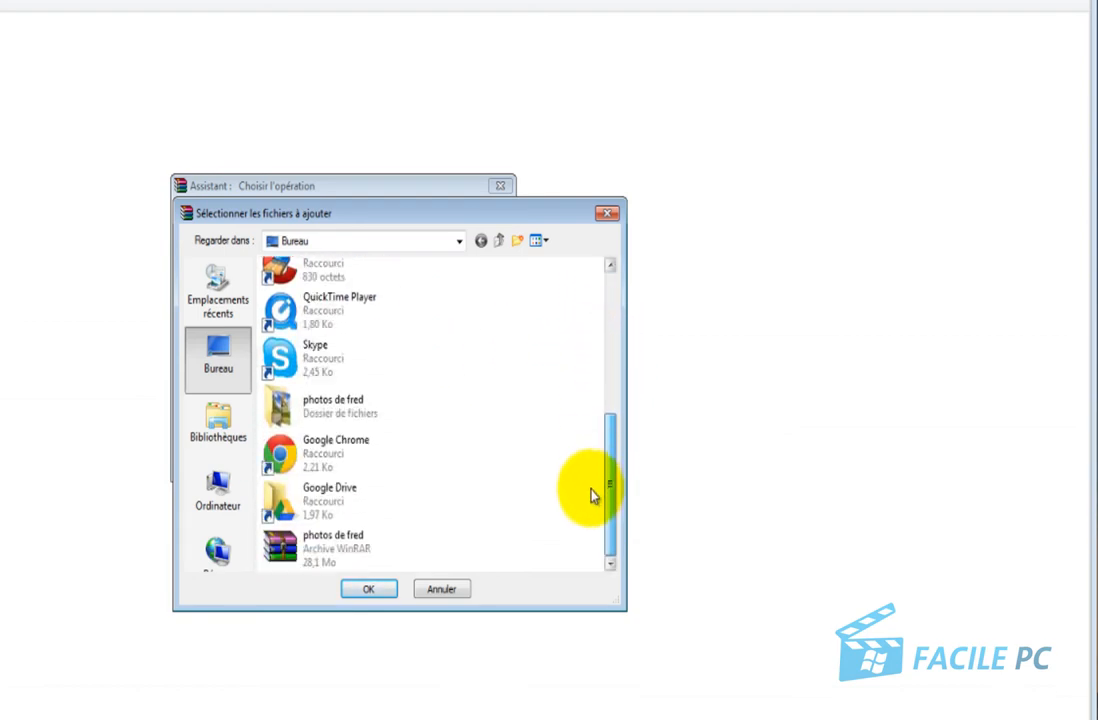
pyautogui.doubleClick(312, 410)
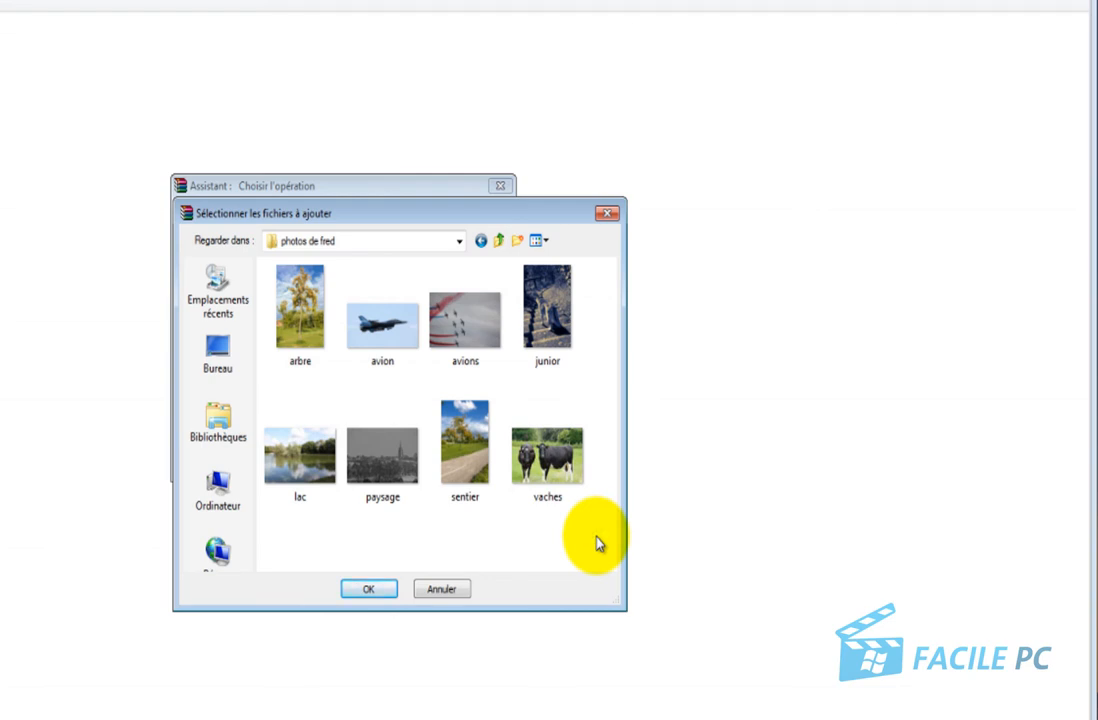
pyautogui.moveTo(596, 534); pyautogui.dragTo(265, 282)
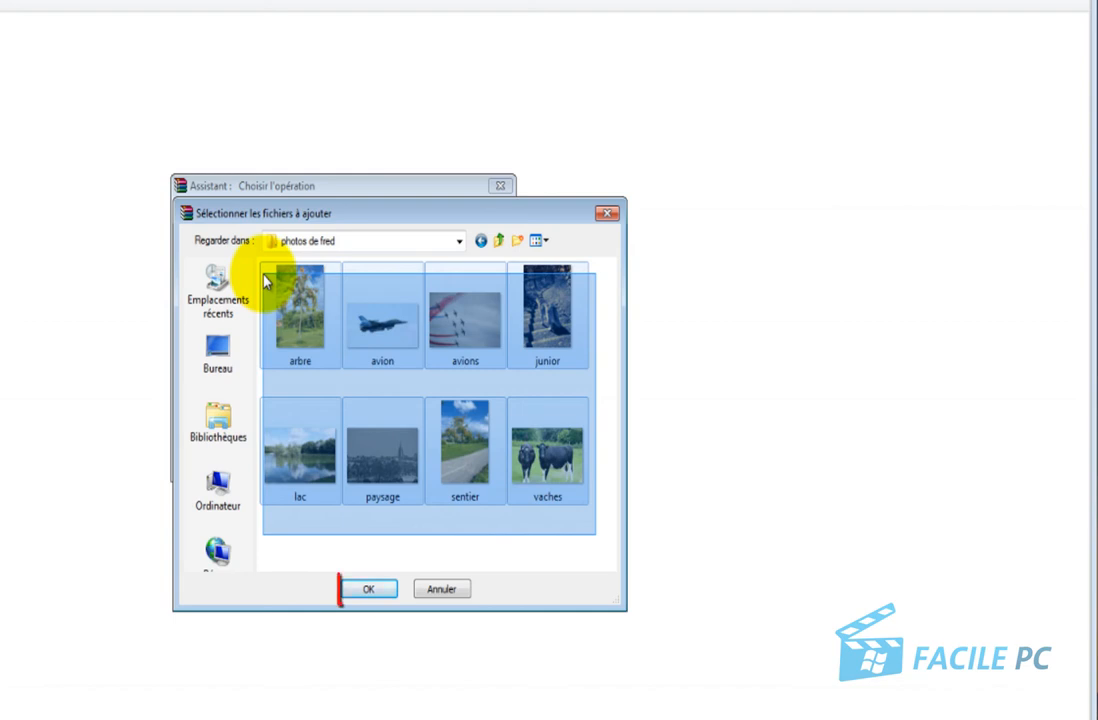
pyautogui.moveTo(265, 282); pyautogui.dragTo(265, 282)
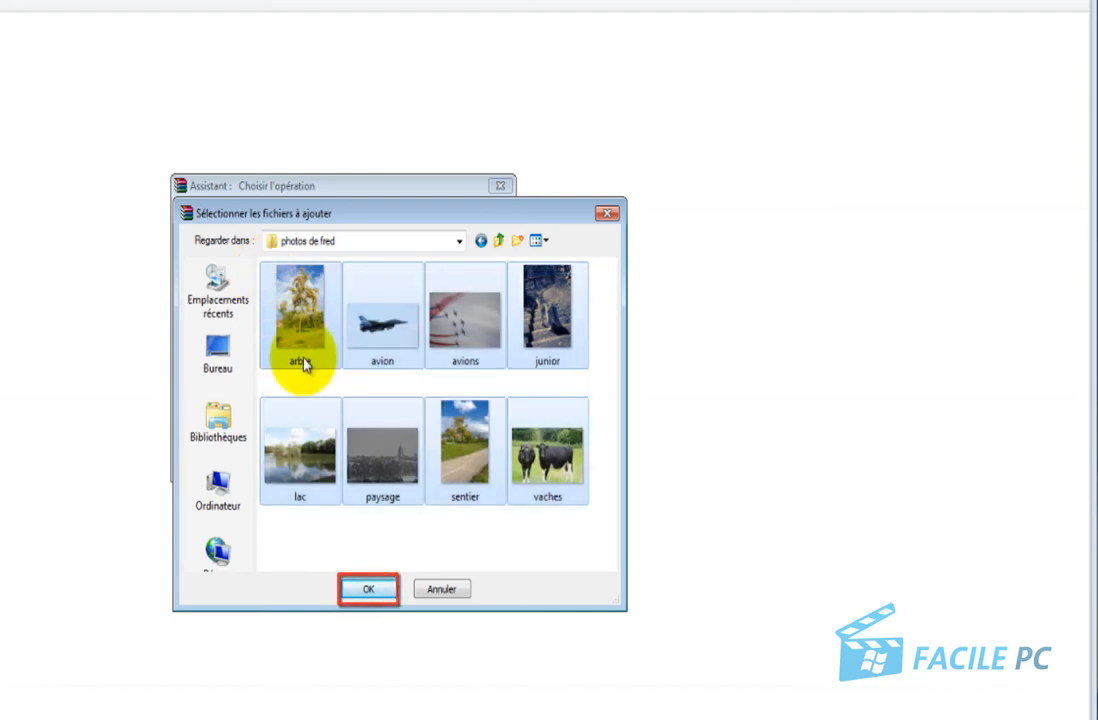
pyautogui.click(366, 588)
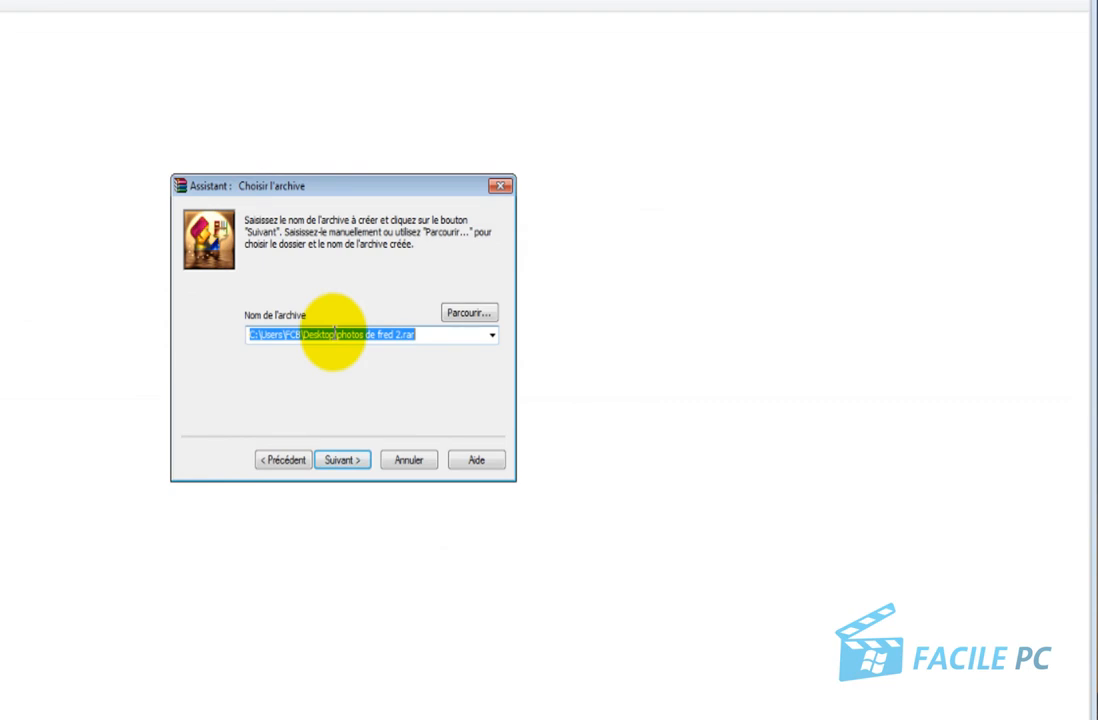
# Step: Keep the desktop as the save location with the name photos de fred 2.rar, and make the archive self-extracting (.exe)
pyautogui.click(458, 314)
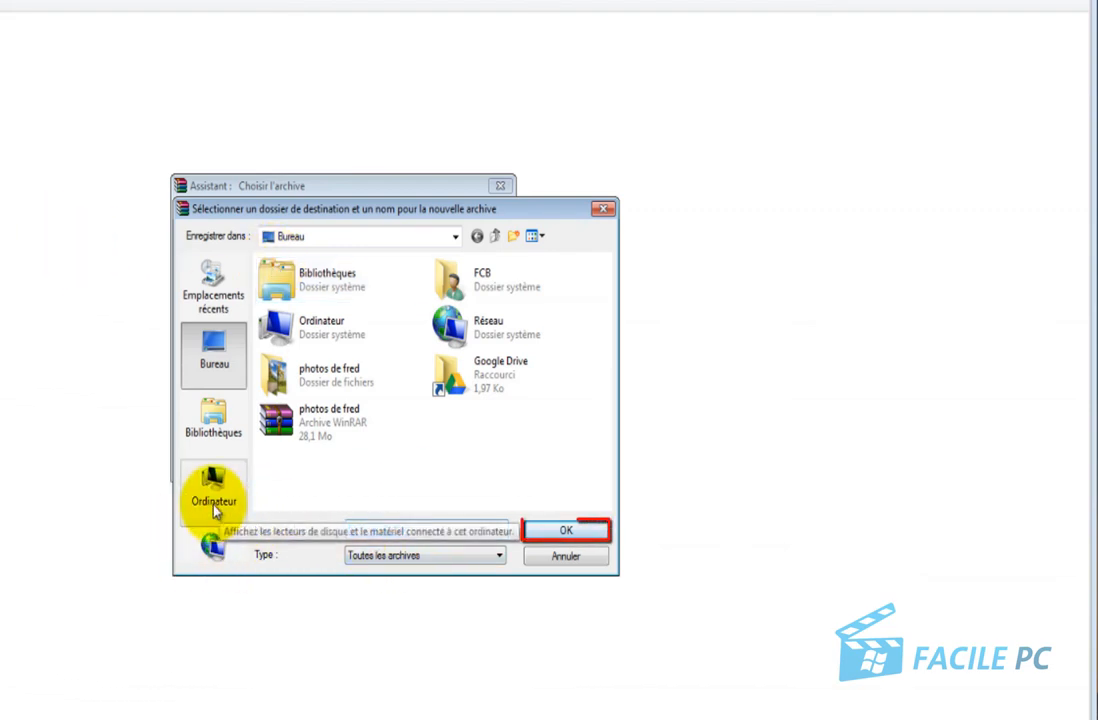
pyautogui.click(559, 526)
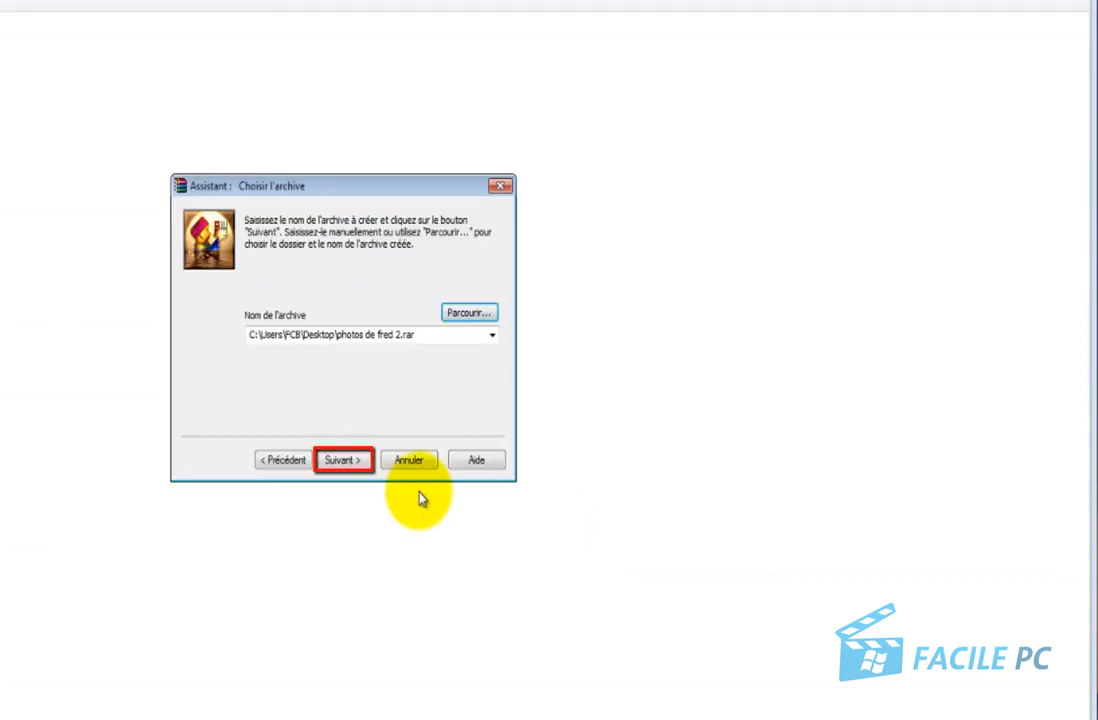
pyautogui.click(342, 461)
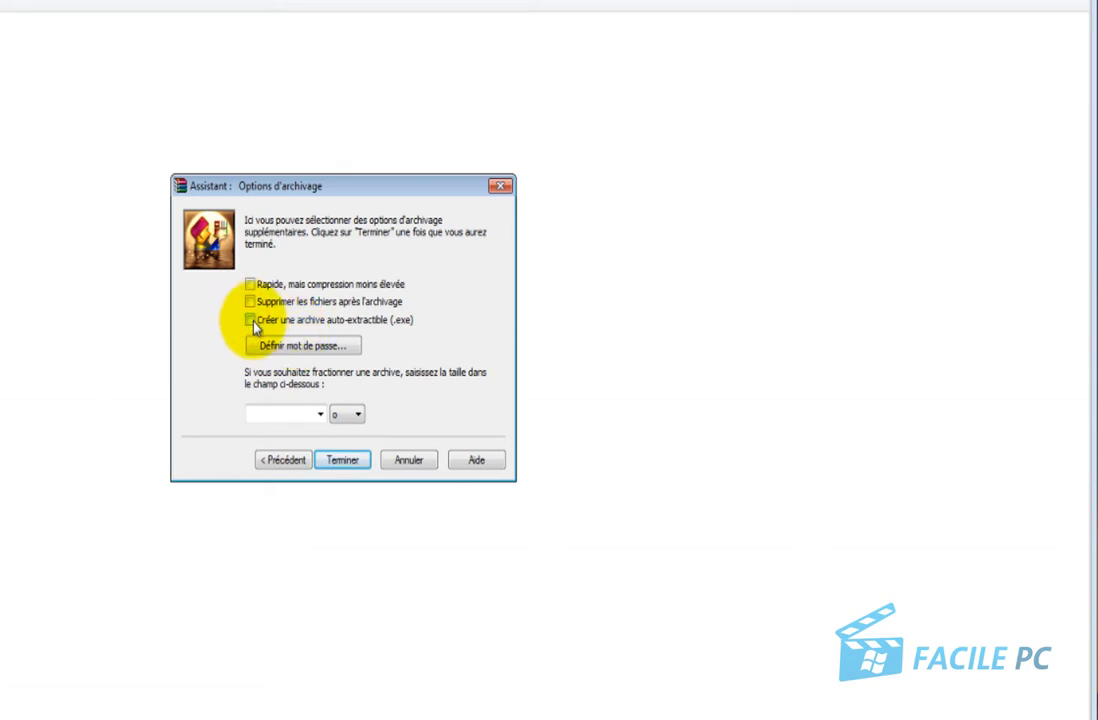
pyautogui.click(251, 320)
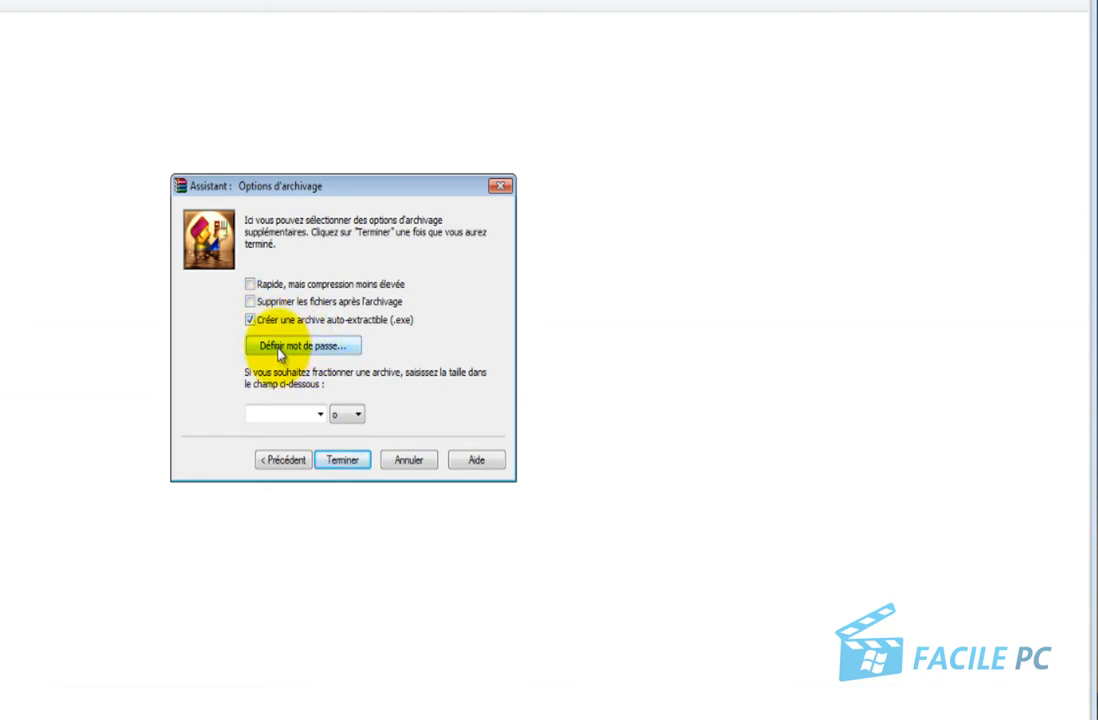
pyautogui.click(280, 350)
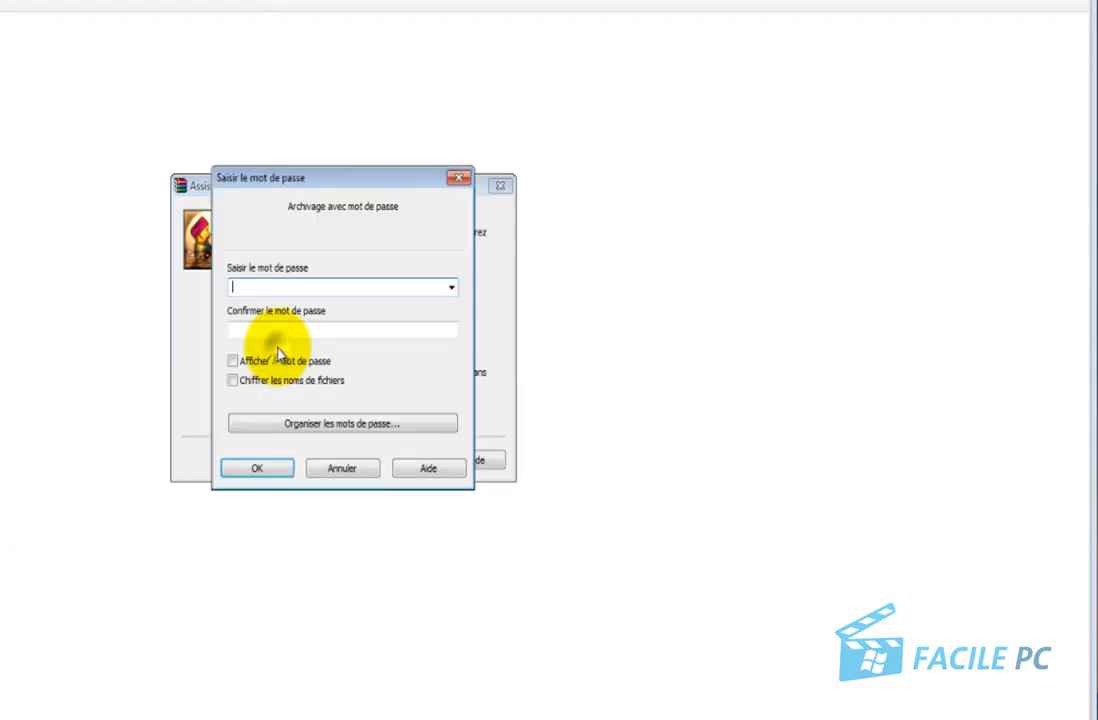
pyautogui.moveTo(334, 188); pyautogui.dragTo(651, 190)
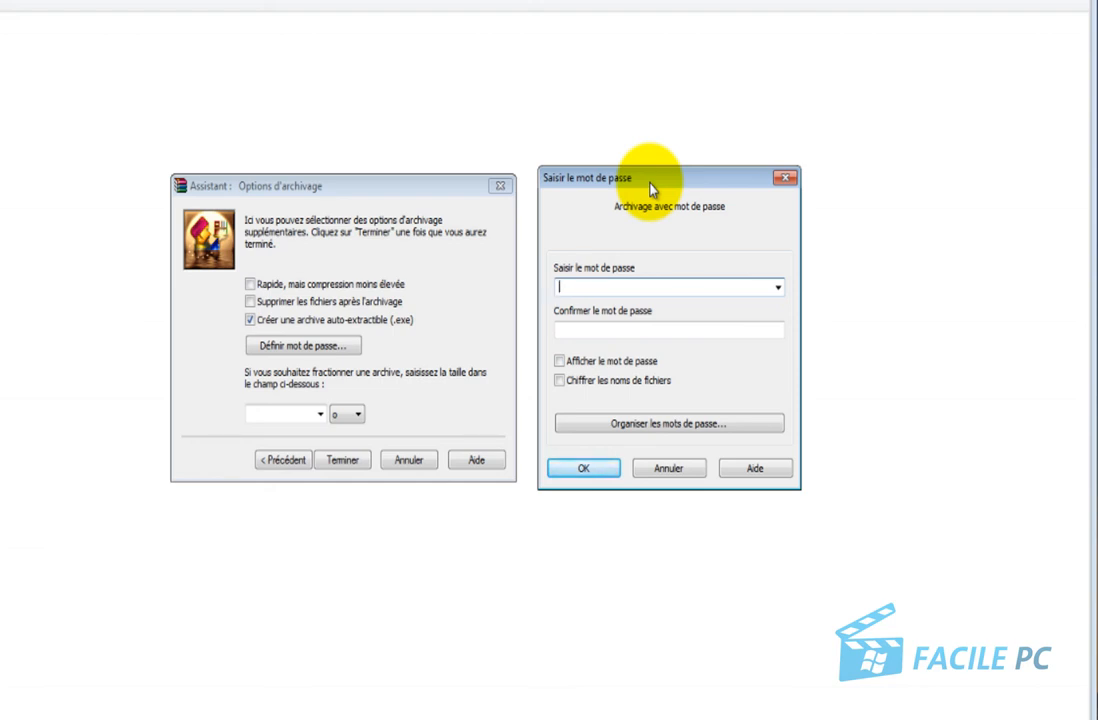
pyautogui.click(658, 472)
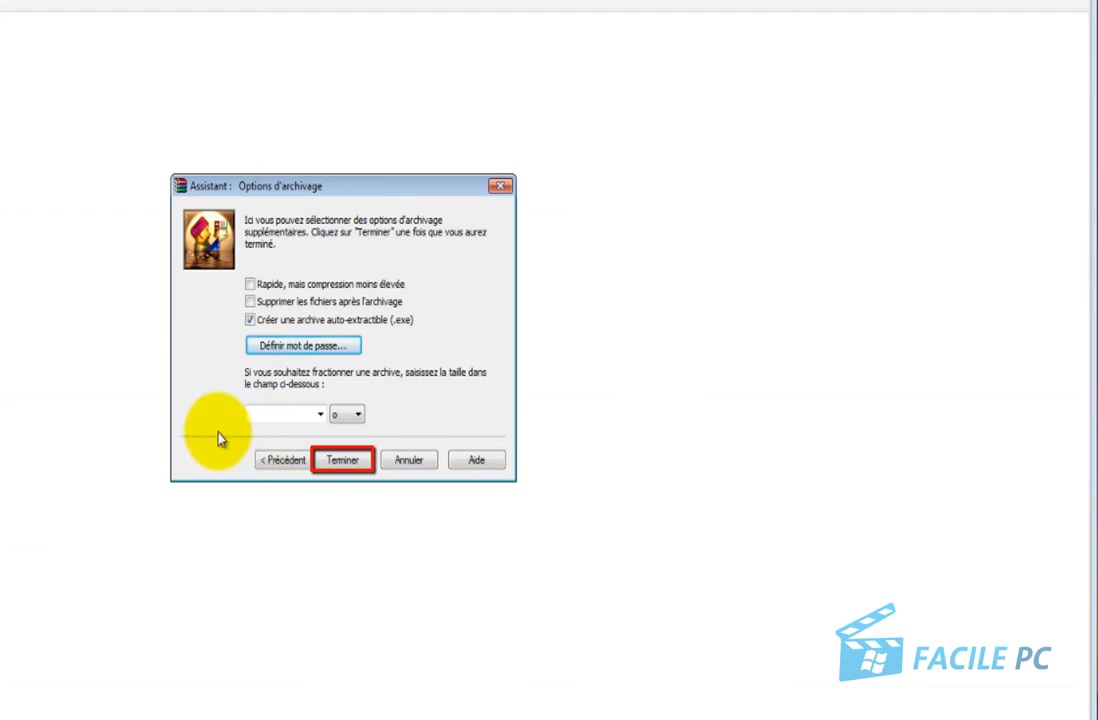
# Step: Create the self-extracting archive, and run it from the desktop to extract its photos there
pyautogui.click(340, 461)
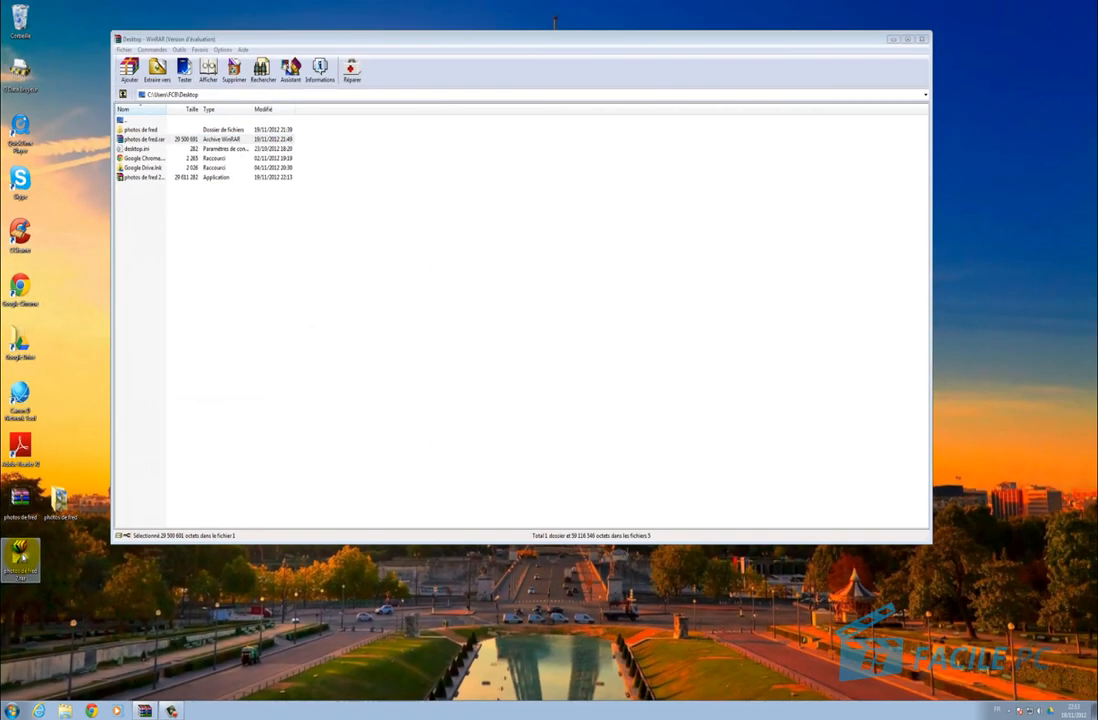
pyautogui.doubleClick(21, 553)
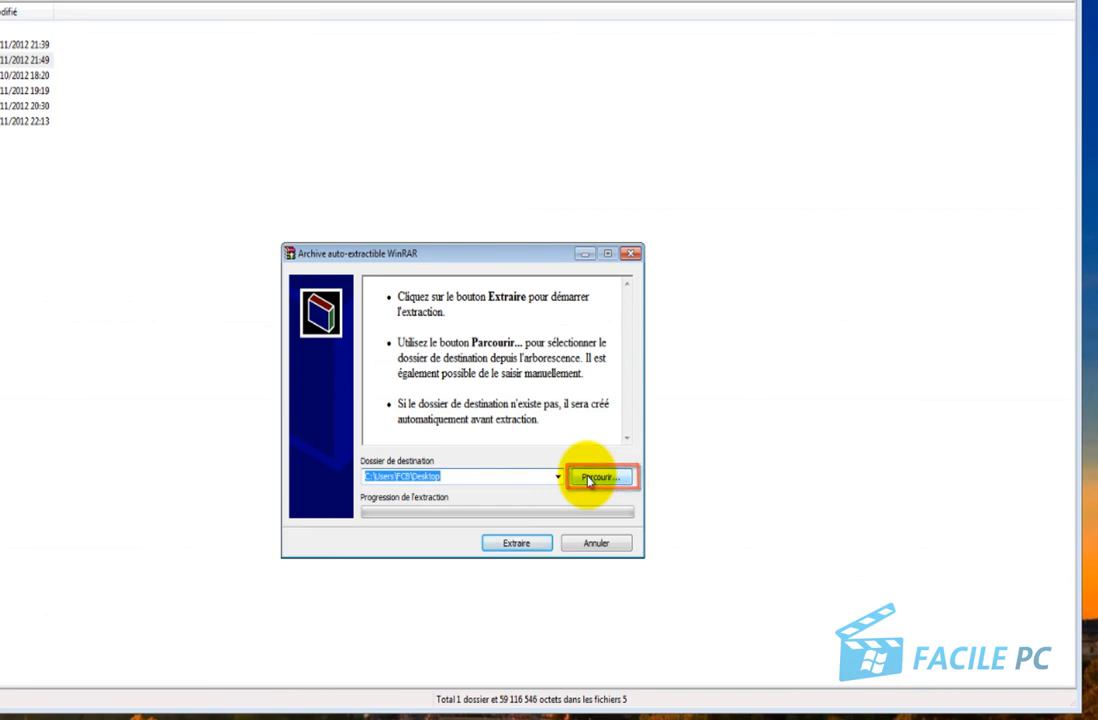
pyautogui.click(590, 477)
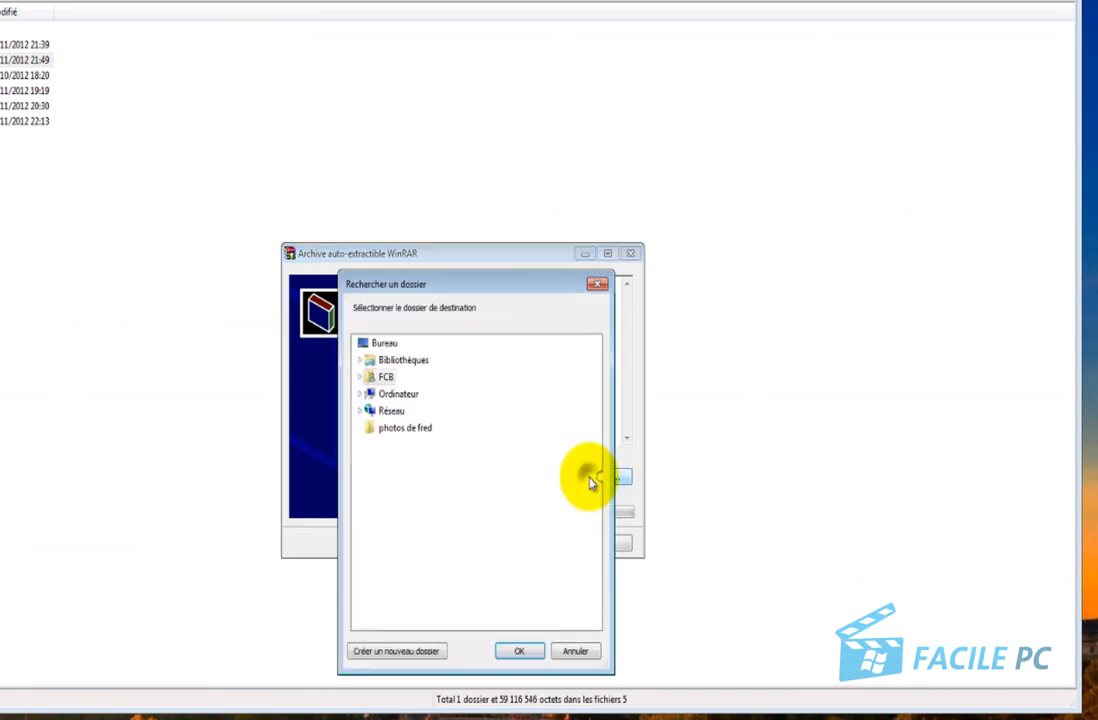
pyautogui.click(597, 284)
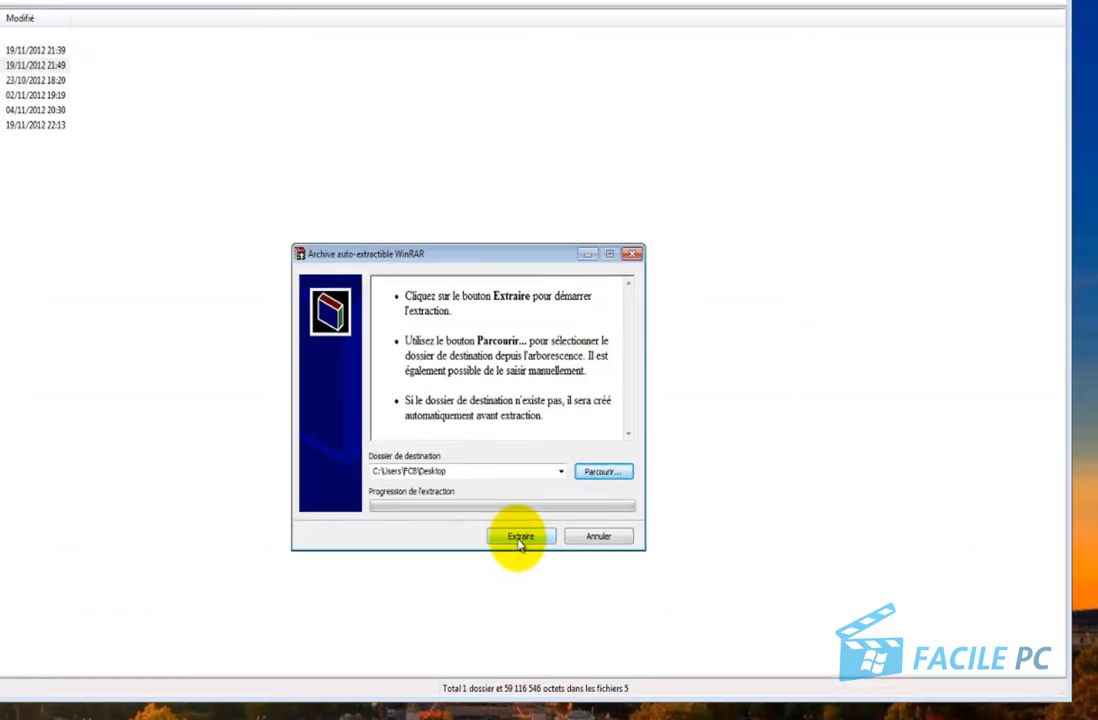
pyautogui.click(520, 540)
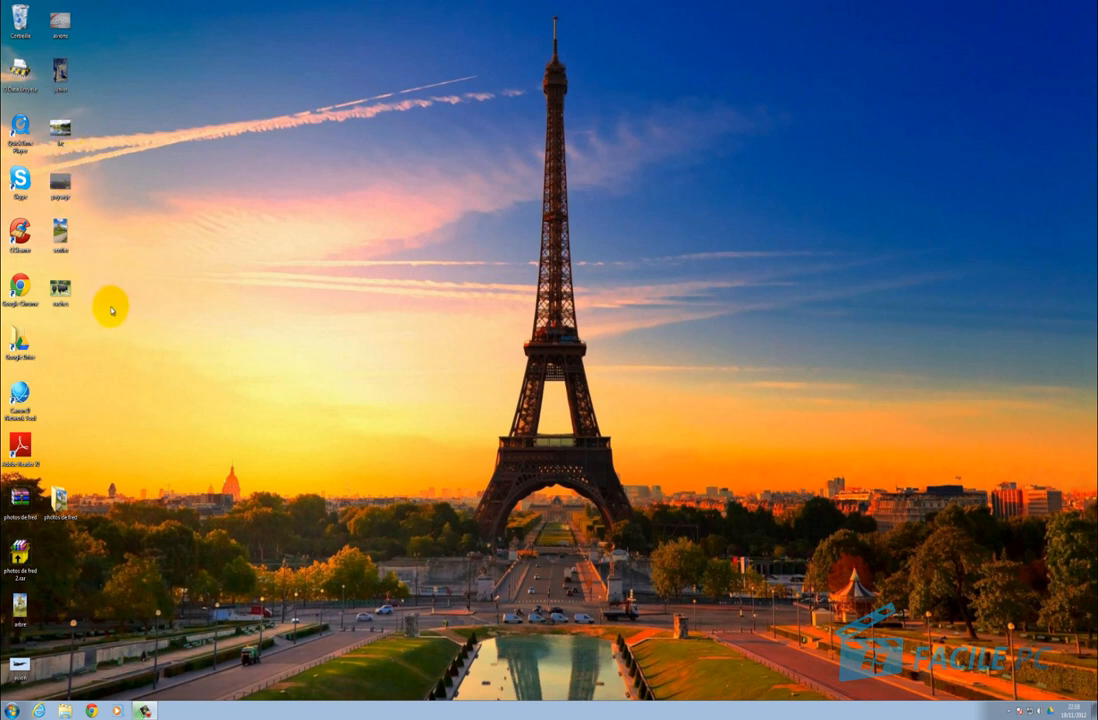
# Step: Select the extracted photos from vaches up to avions on the desktop
pyautogui.press('super+d')
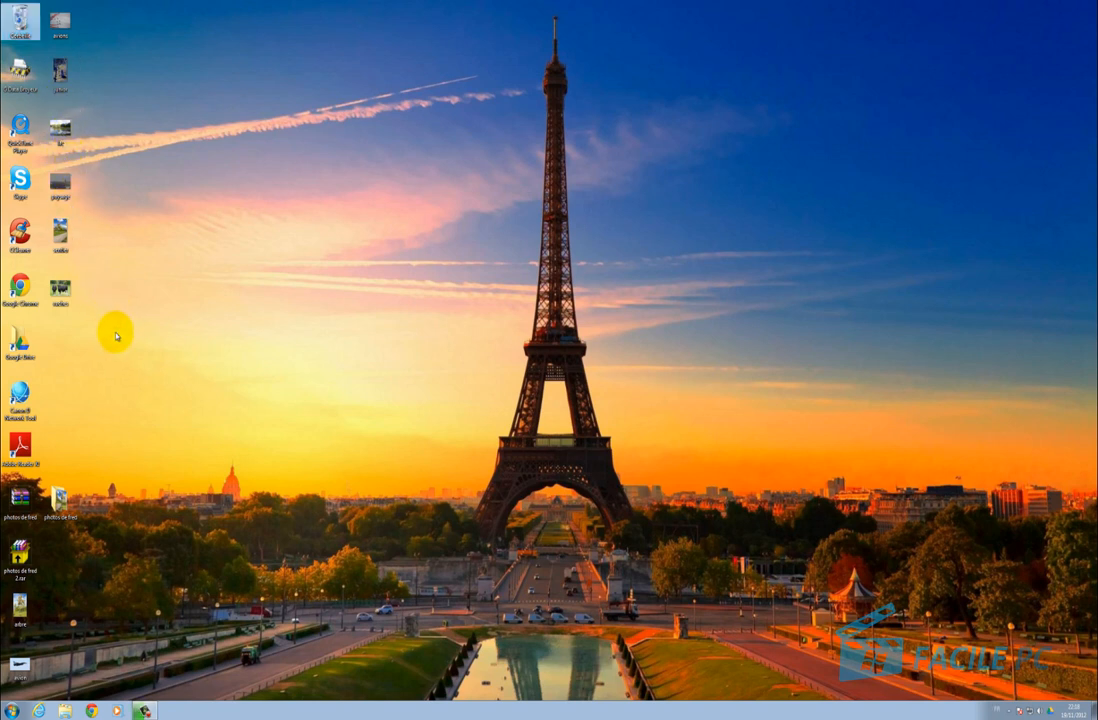
pyautogui.click(108, 333)
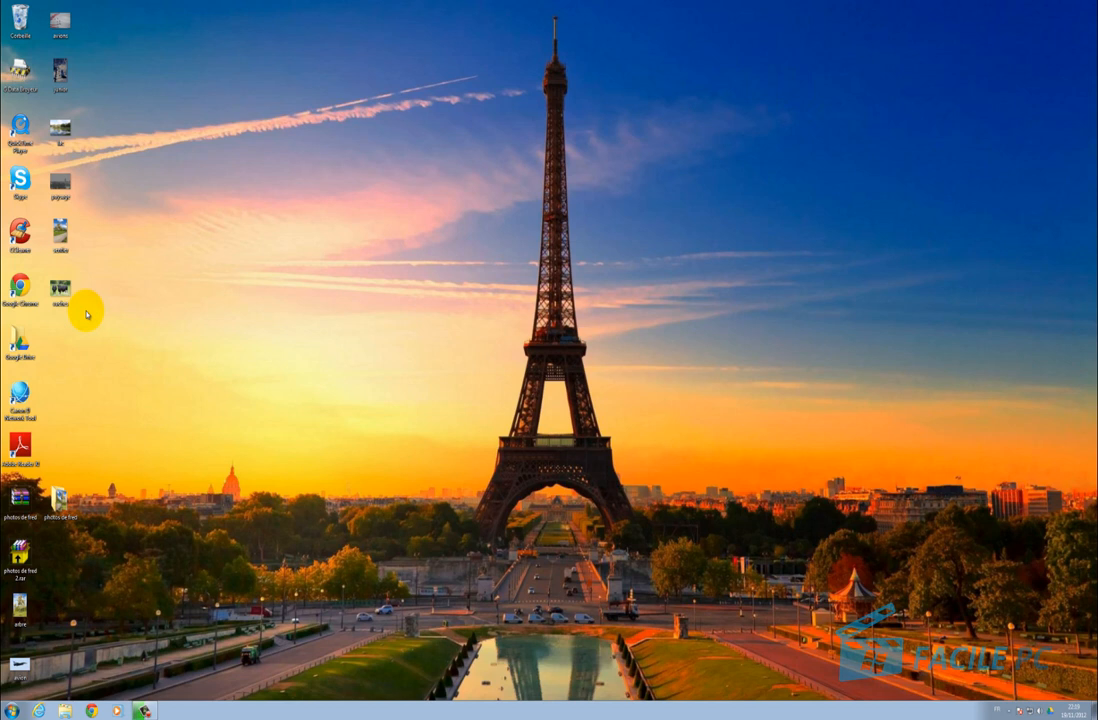
pyautogui.moveTo(86, 314); pyautogui.dragTo(61, 22)
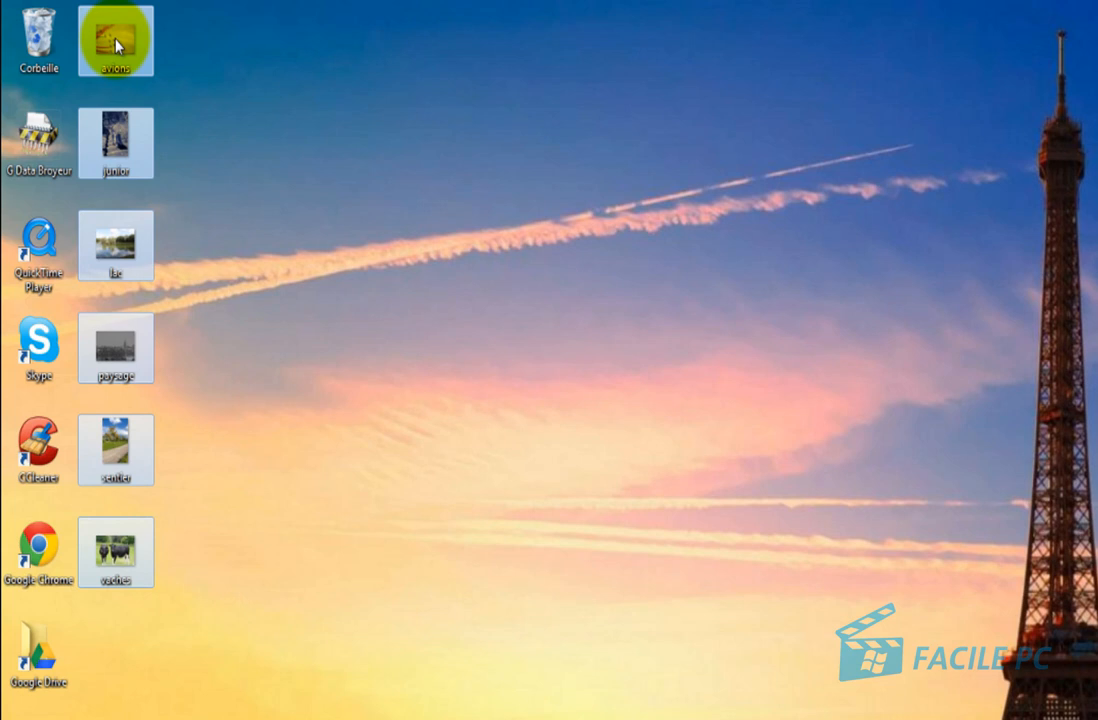
# Step: Add the selected desktop photos to a new RAR archive named photos de fred3.rar
pyautogui.rightClick(117, 45)
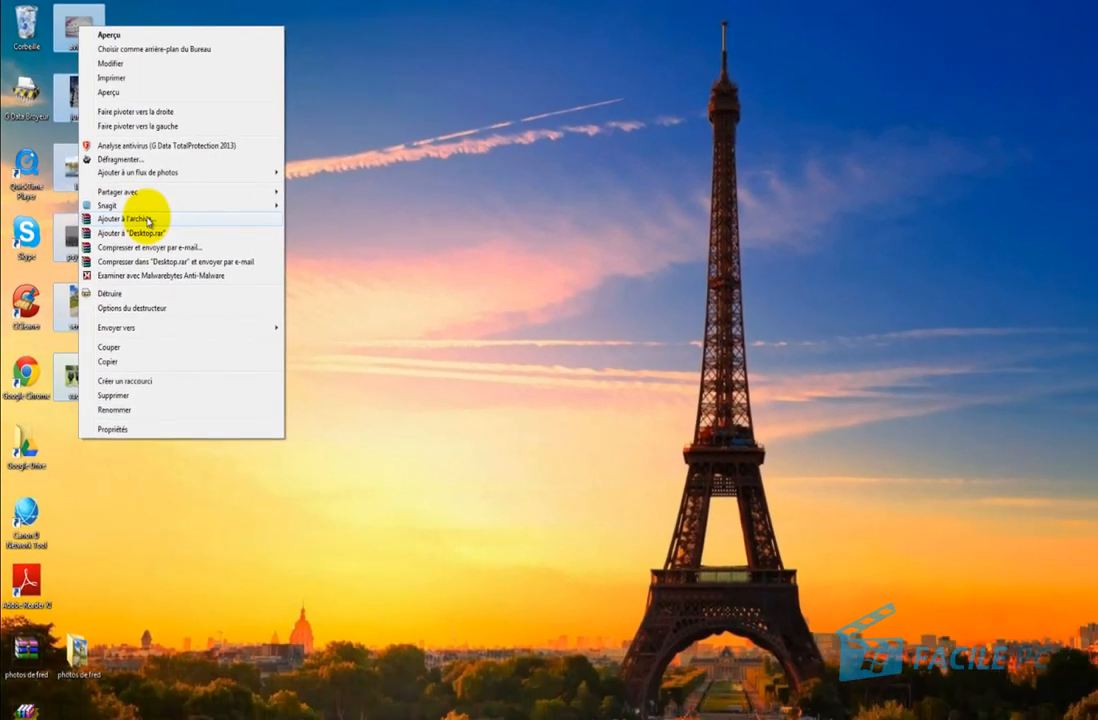
pyautogui.click(188, 283)
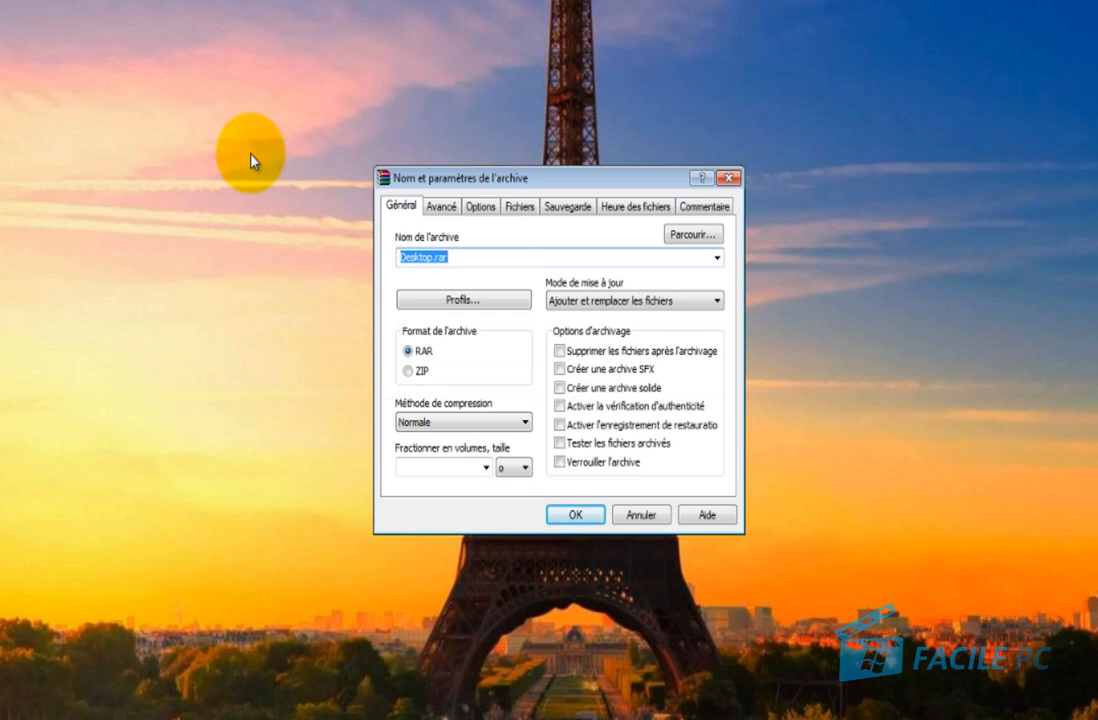
pyautogui.scroll(-1, 254, 160)
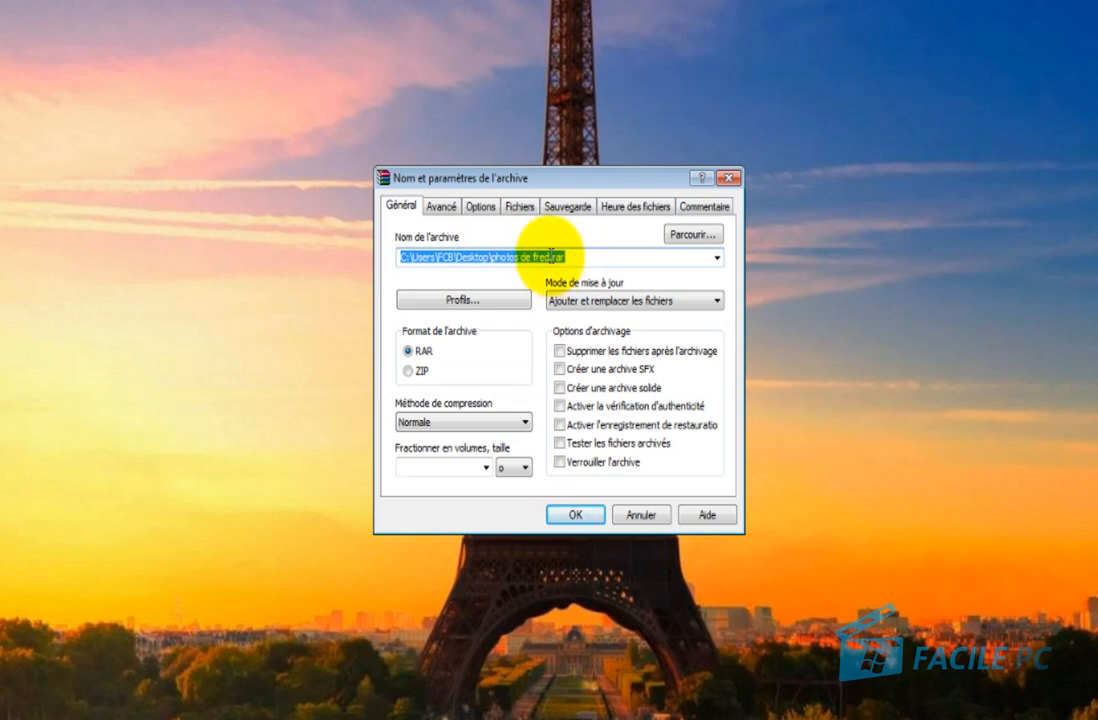
pyautogui.moveTo(549, 258); pyautogui.dragTo(312, 248)
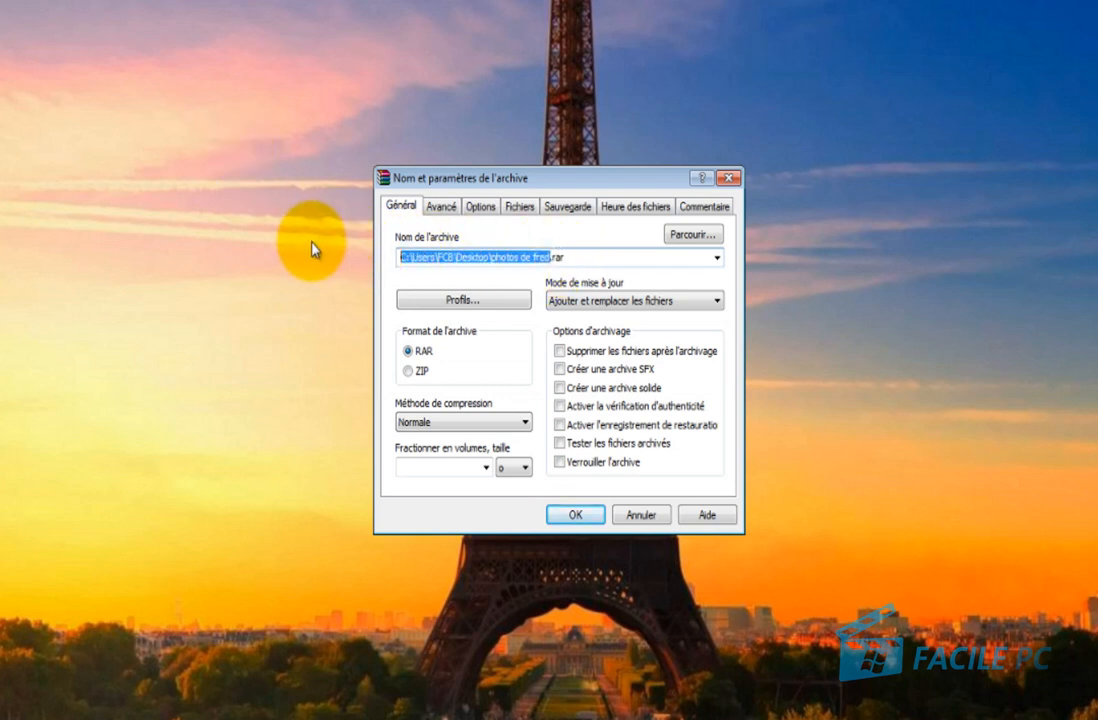
pyautogui.write('photo')
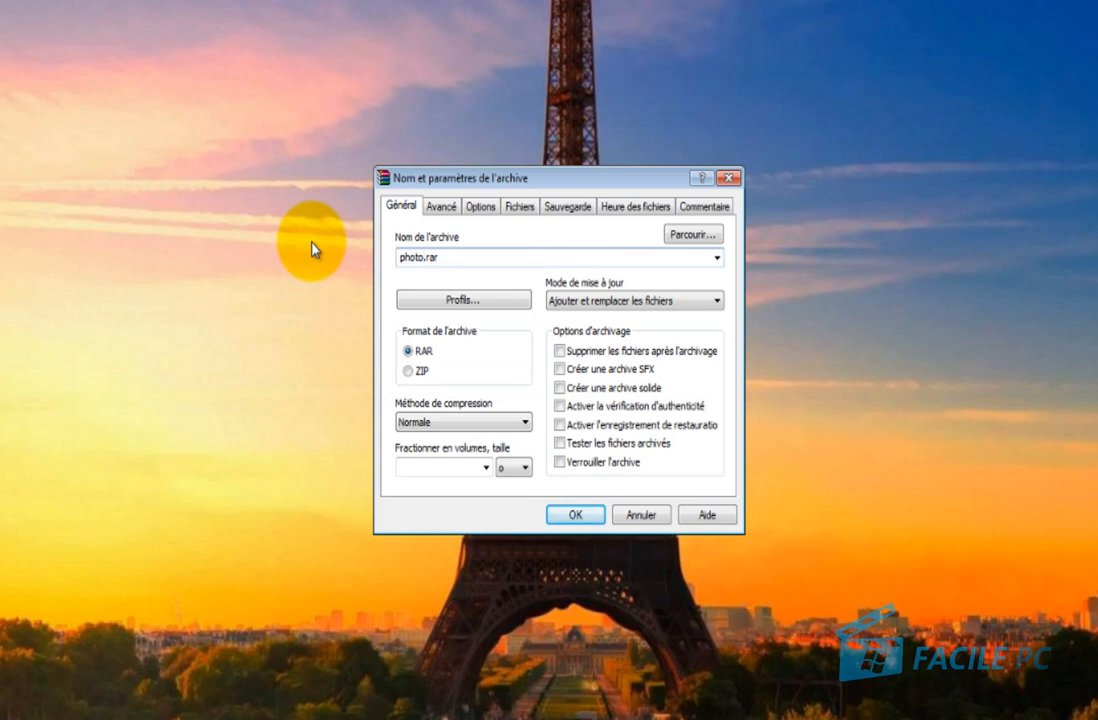
pyautogui.write('s de fred3')
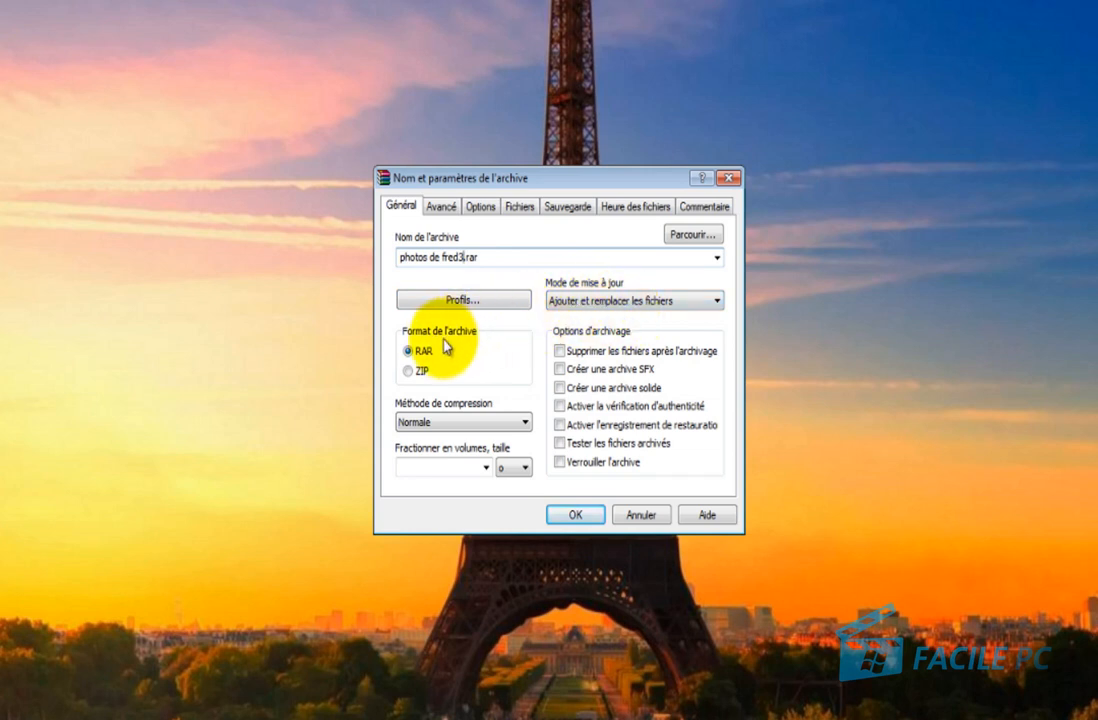
# Step: Set the compression method to Optimale and create the photos archive
pyautogui.click(426, 424)
pyautogui.click(412, 503)
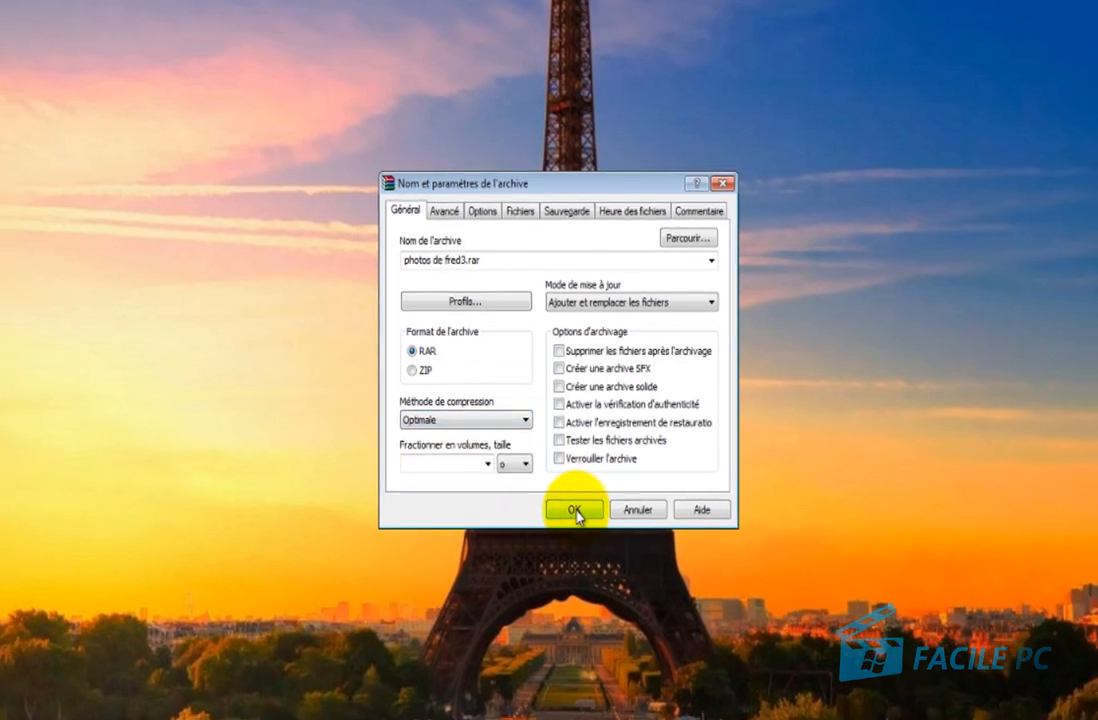
pyautogui.click(576, 511)
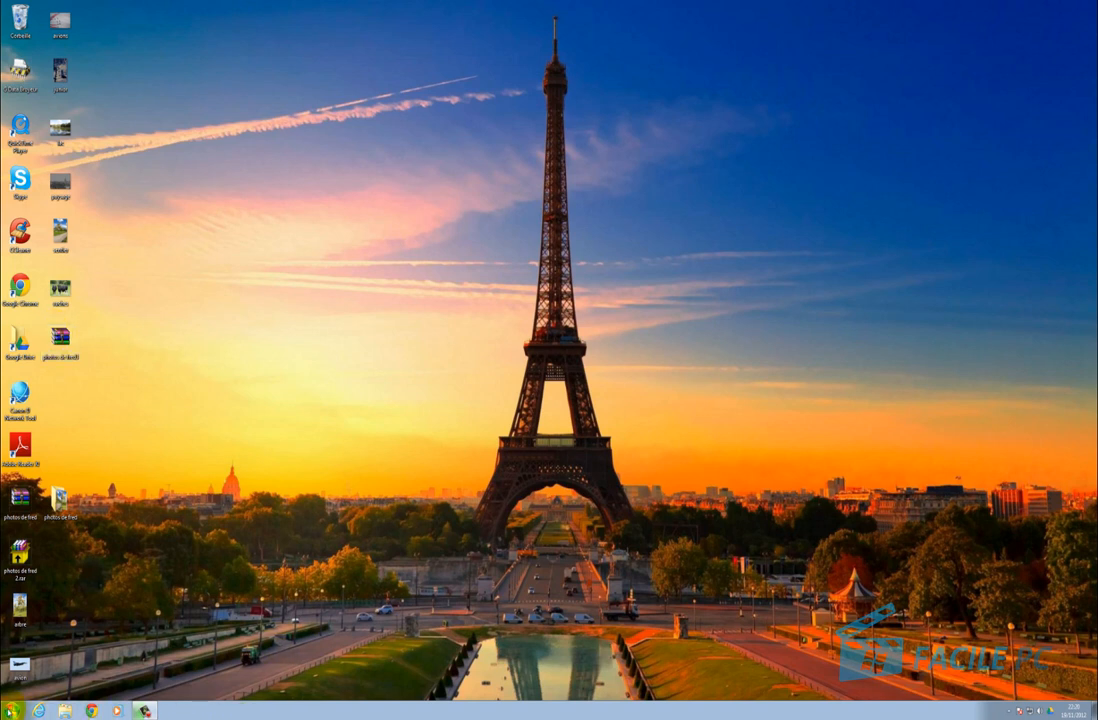
# Step: Browse the Musique library to Laurent Voulzy's La Septième Vague album folder
pyautogui.click(12, 710)
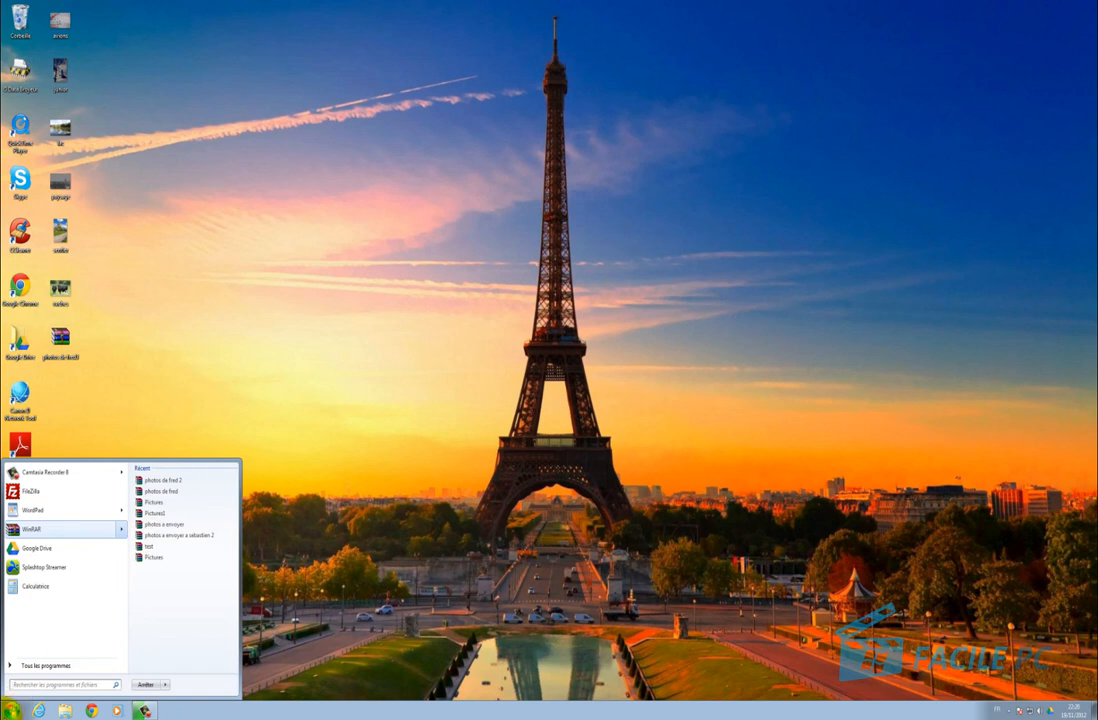
pyautogui.click(12, 710)
pyautogui.click(12, 710)
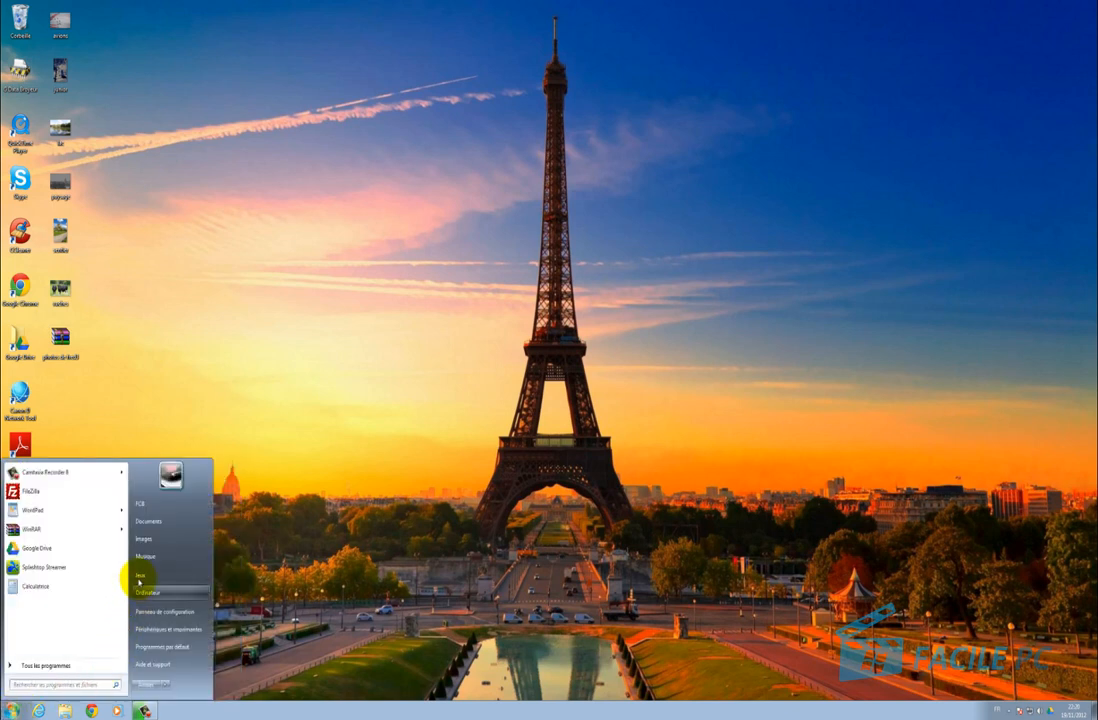
pyautogui.click(150, 521)
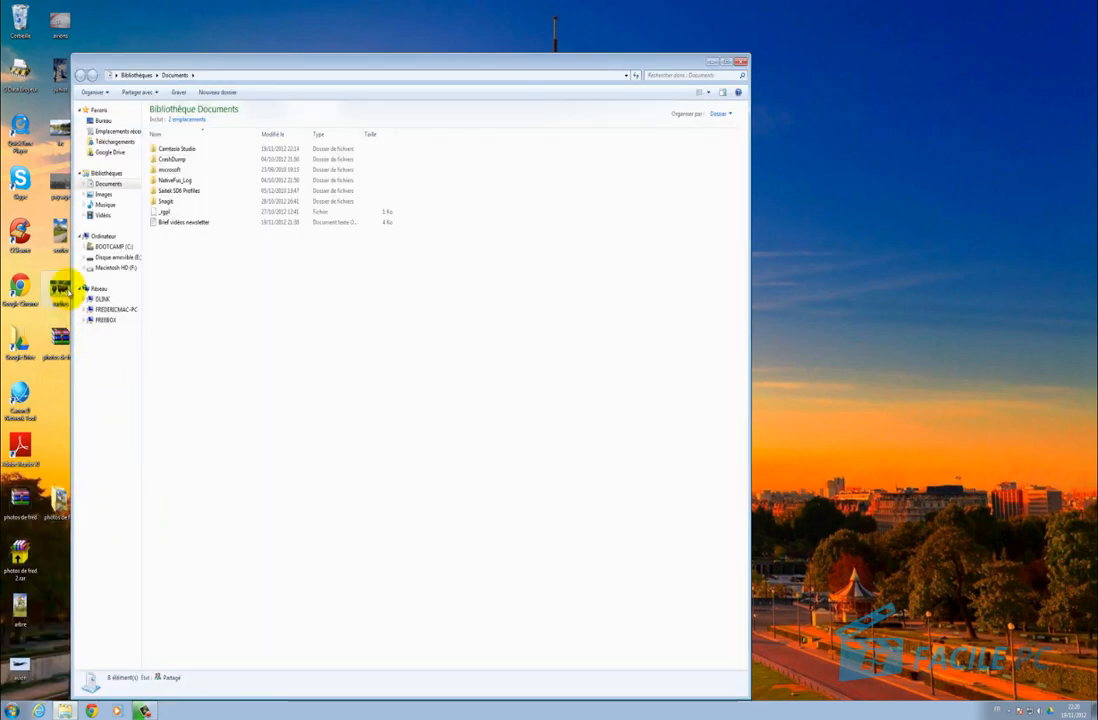
pyautogui.click(104, 205)
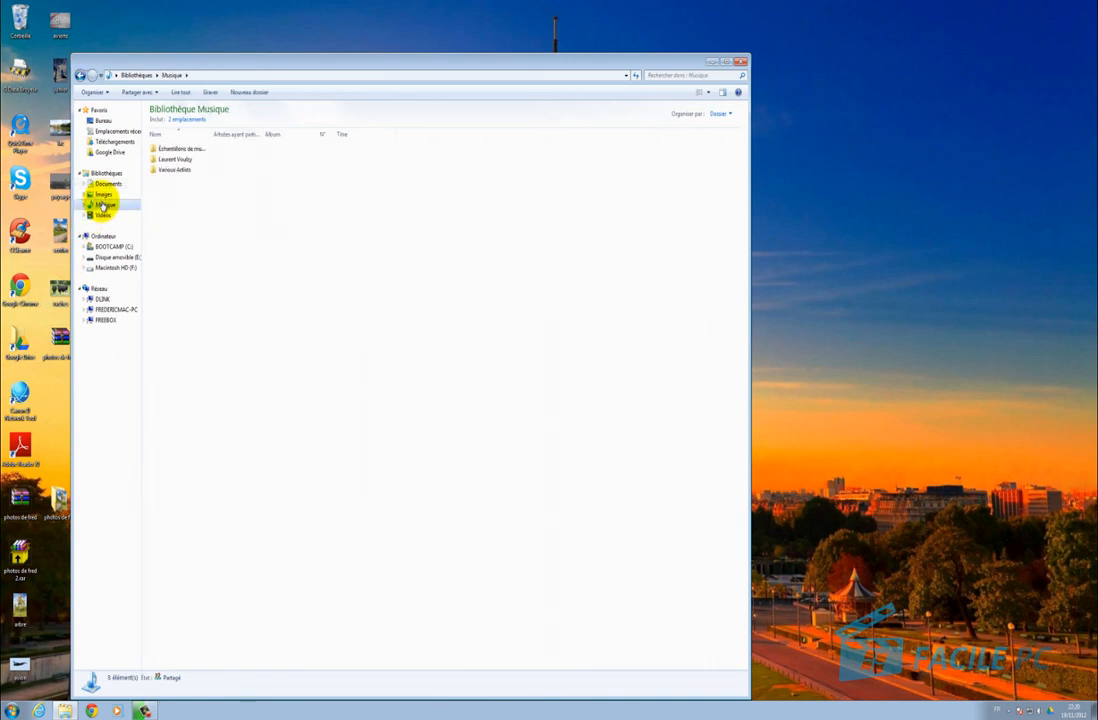
pyautogui.click(173, 162)
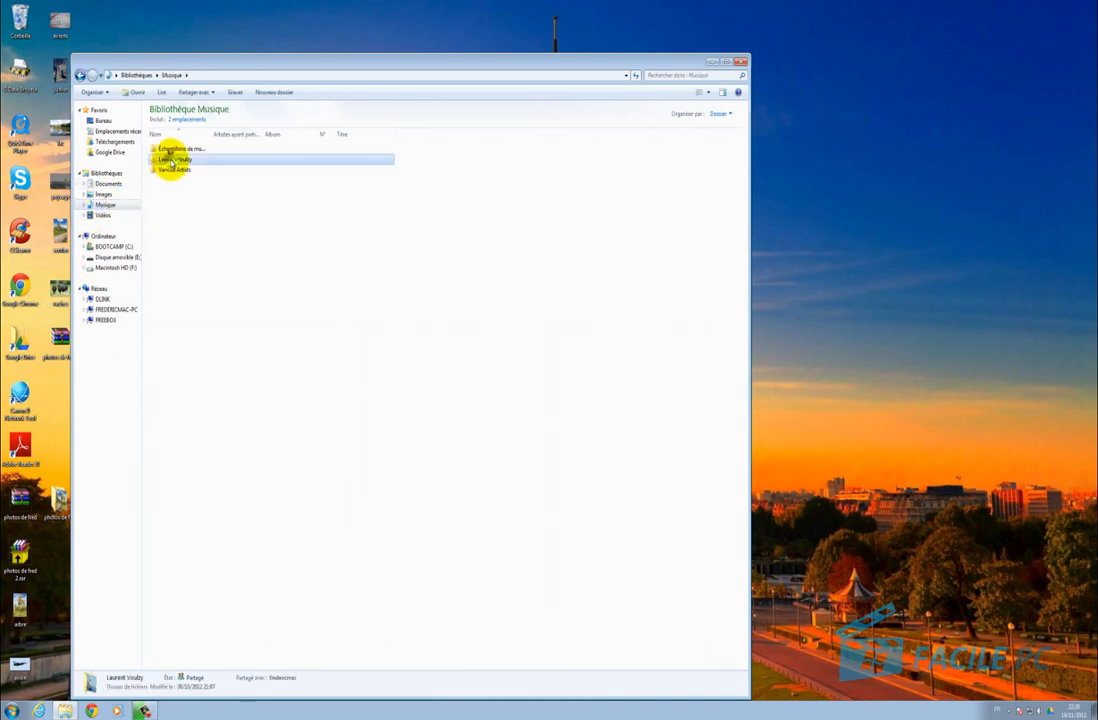
pyautogui.doubleClick(173, 162)
pyautogui.doubleClick(171, 160)
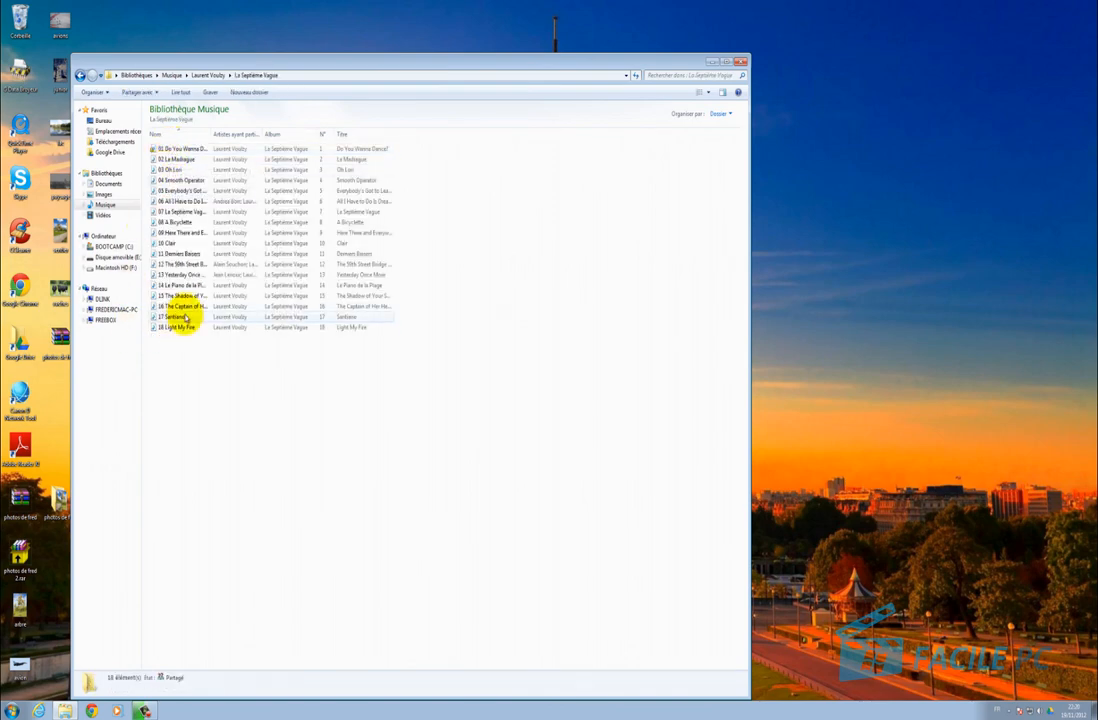
# Step: Compress tracks 16 to 18 of the album into La Septième Vague.rar, keeping the RAR format and Normale compression
pyautogui.moveTo(461, 363); pyautogui.dragTo(196, 338)
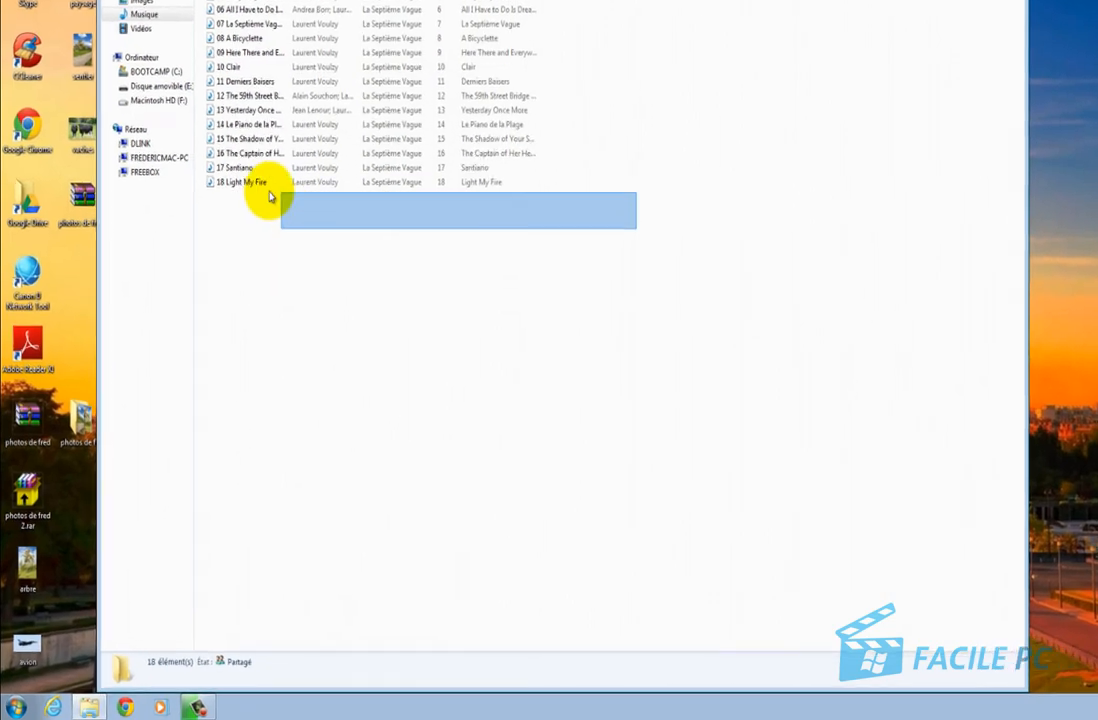
pyautogui.moveTo(268, 195); pyautogui.dragTo(219, 151)
pyautogui.moveTo(238, 108); pyautogui.dragTo(238, 108)
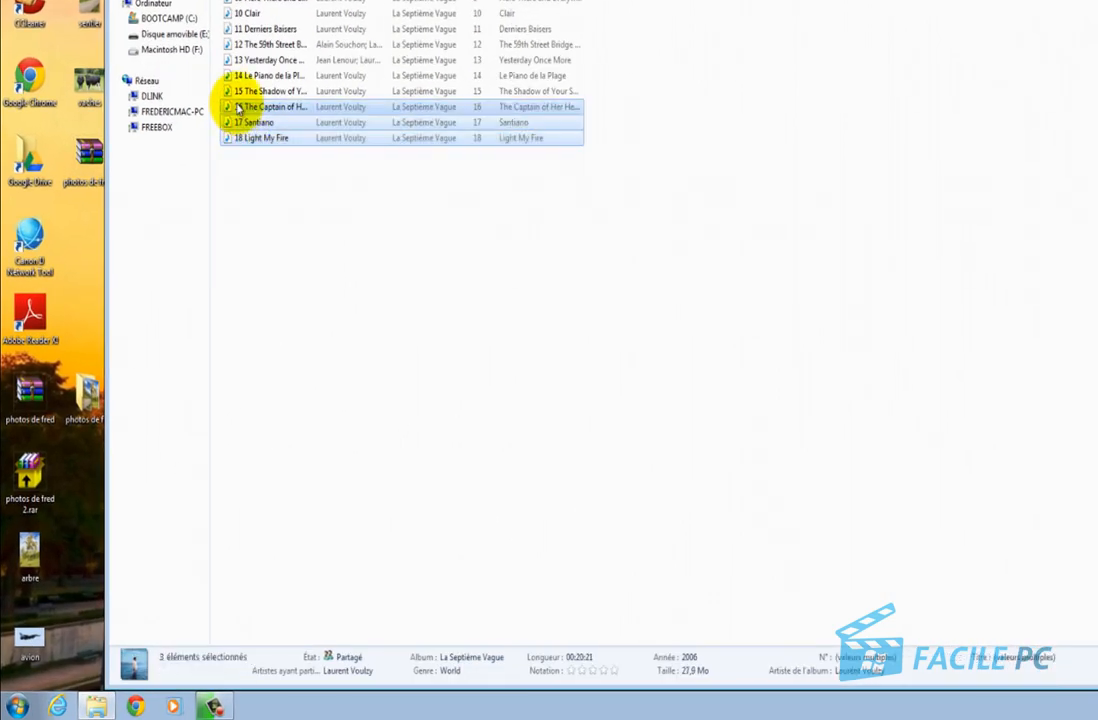
pyautogui.rightClick(238, 108)
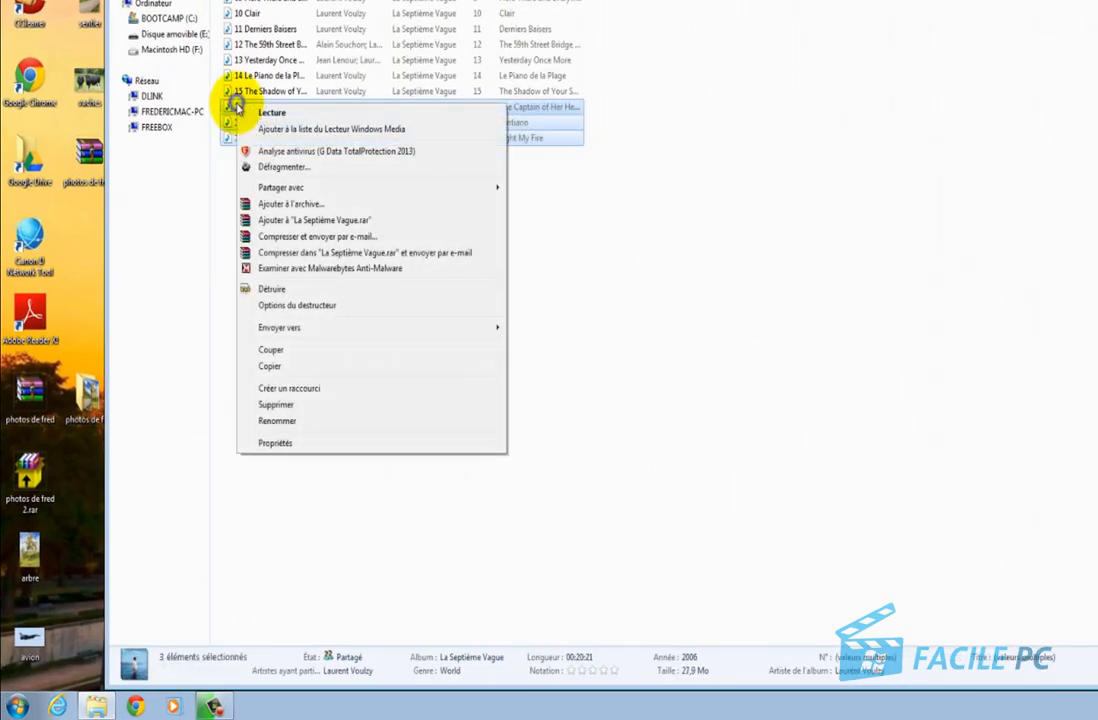
pyautogui.click(275, 206)
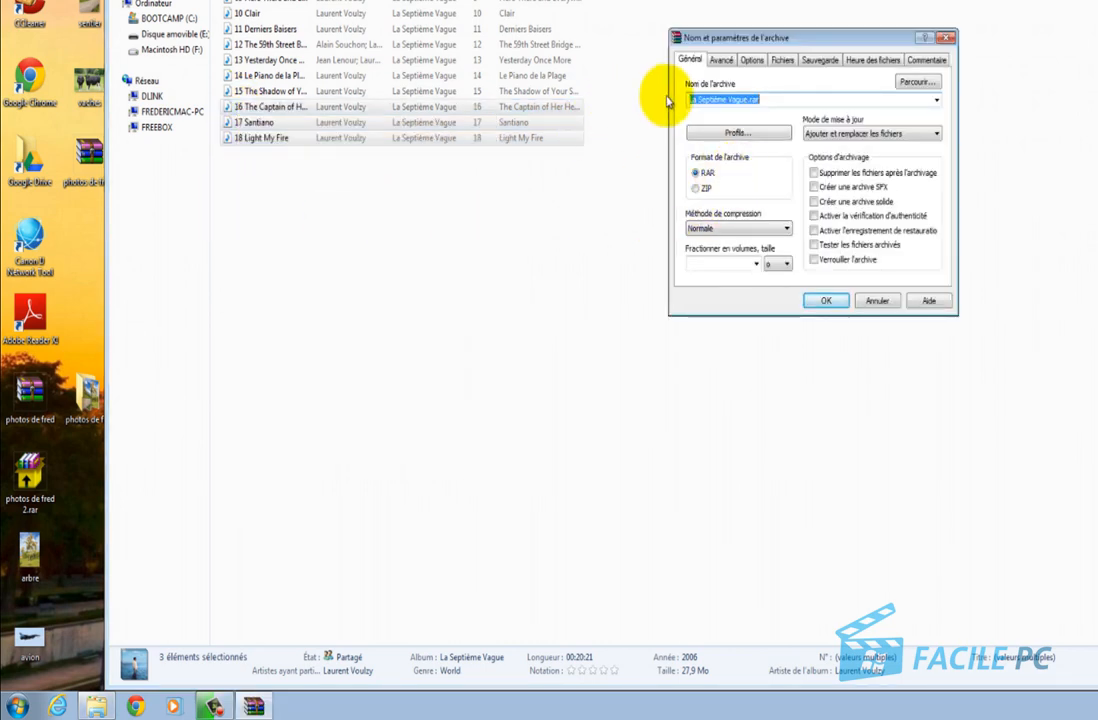
pyautogui.click(818, 300)
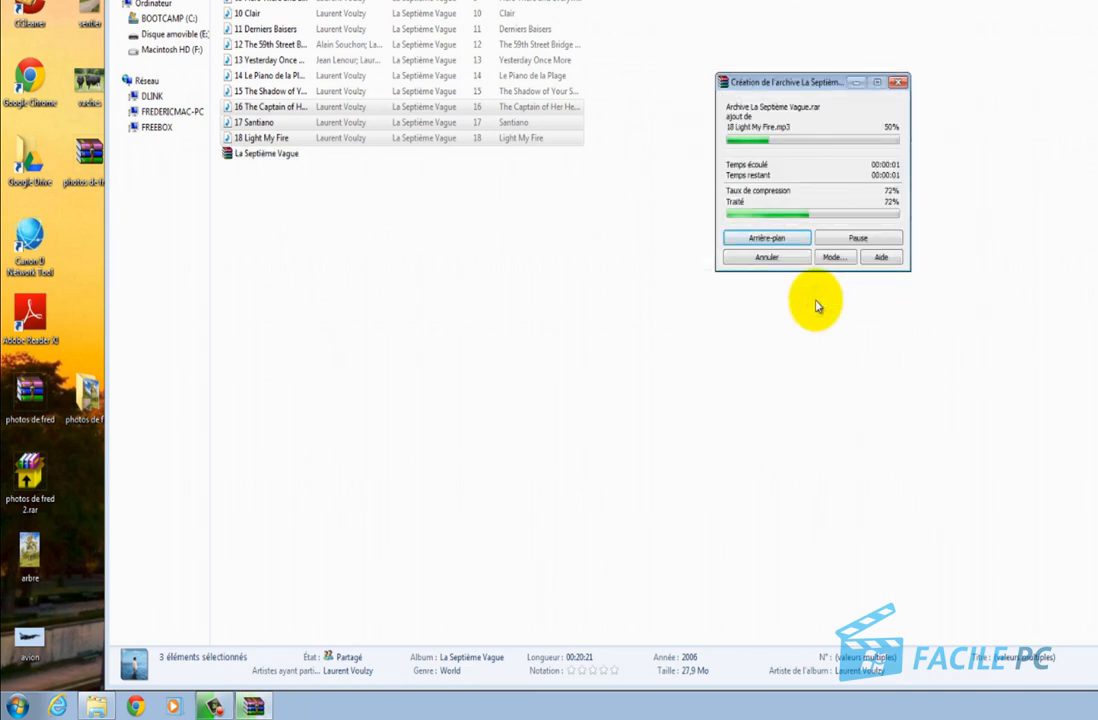